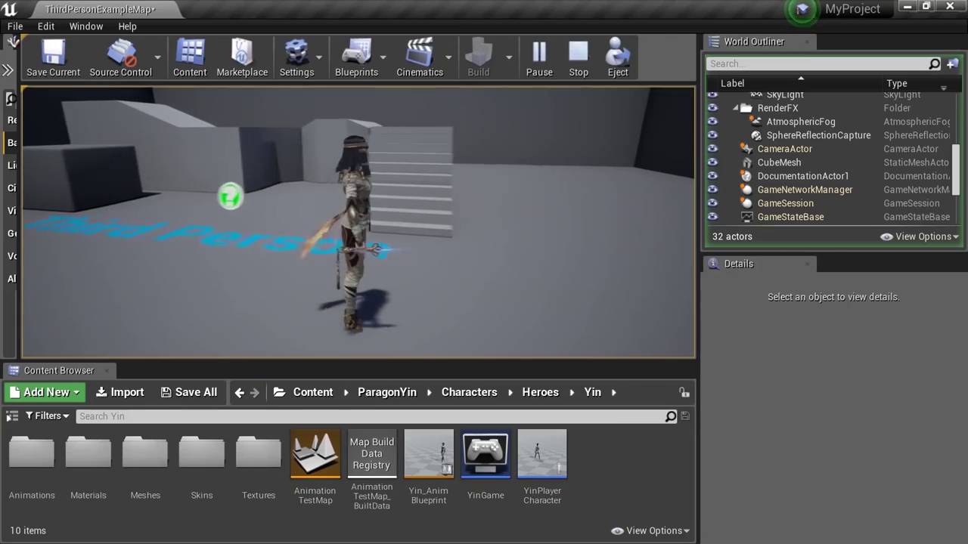
Playtest the character by running it in all directions across the floor and raised blocks of the level, and end the play session
{"action": "key", "text": "s"}
{"action": "key", "text": "w"}
{"action": "key", "text": "a"}
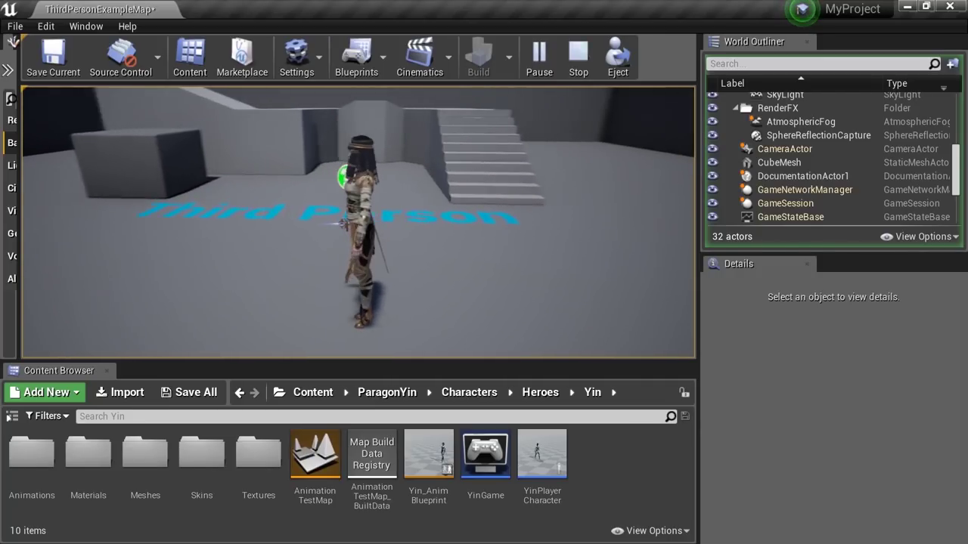
{"action": "key", "text": "s"}
{"action": "key", "text": "d"}
{"action": "key", "text": "w"}
{"action": "key", "text": "a"}
{"action": "key", "text": "d"}
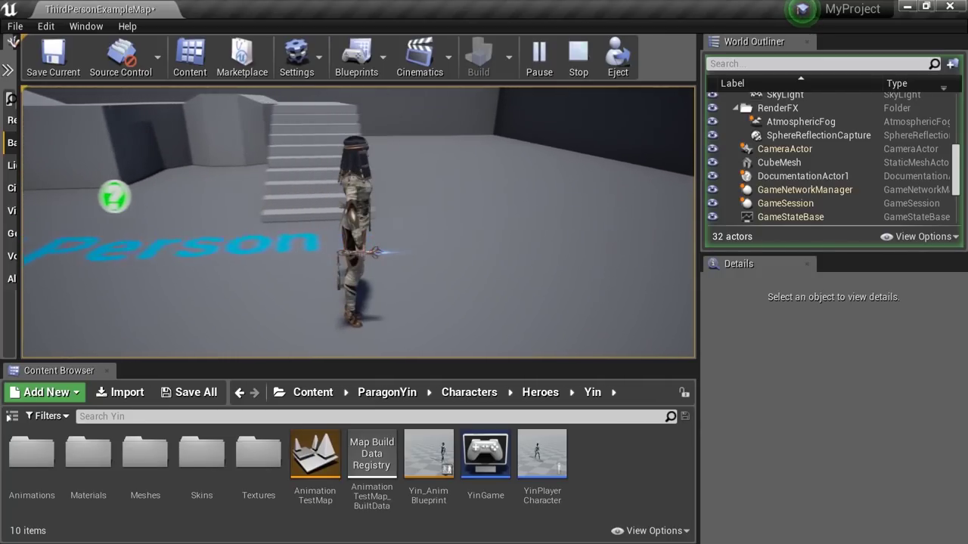
{"action": "key", "text": "w"}
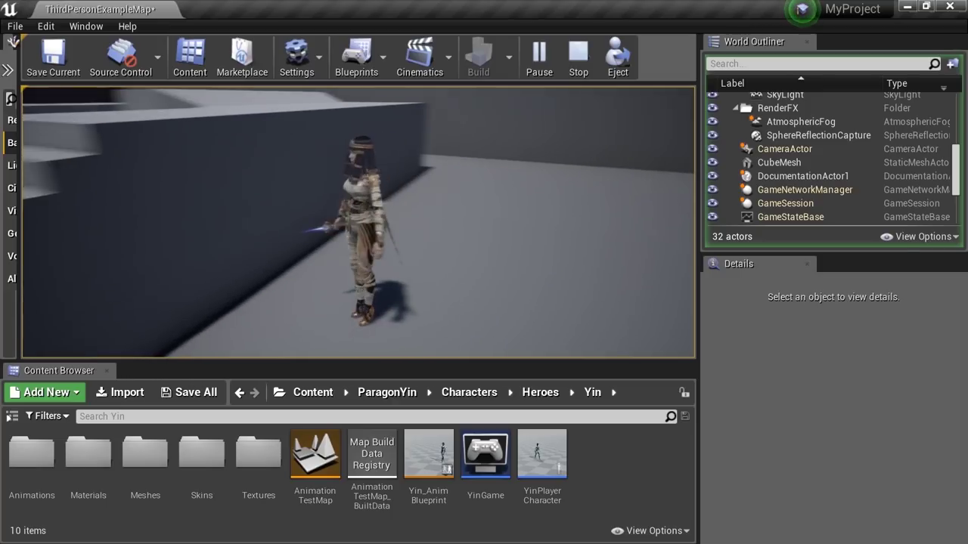
{"action": "key", "text": "w"}
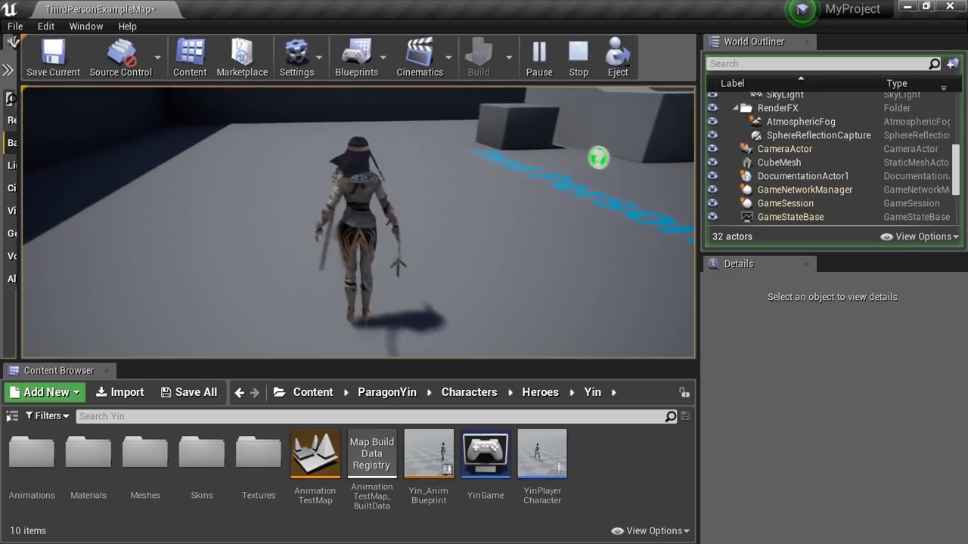
{"action": "key", "text": "w"}
{"action": "key", "text": "a"}
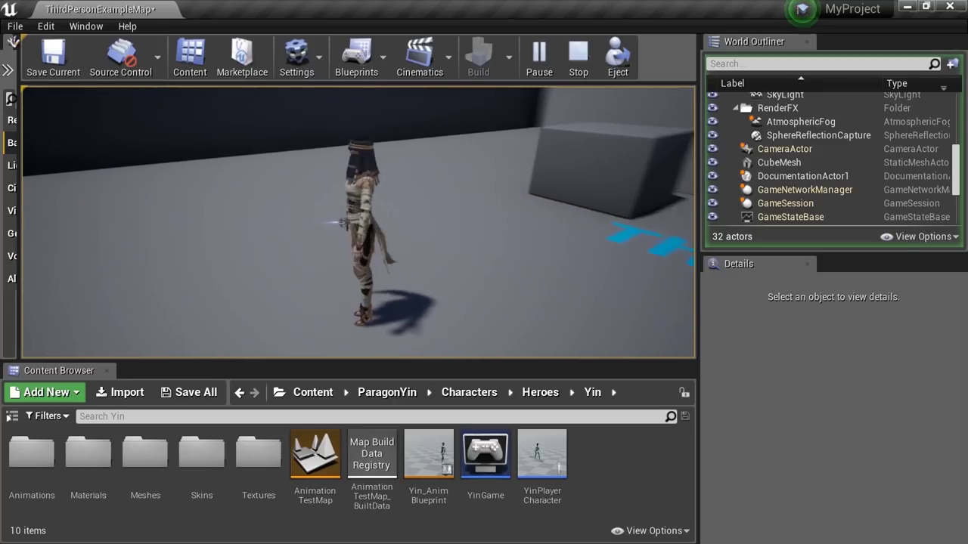
{"action": "key", "text": "w"}
{"action": "key", "text": "d"}
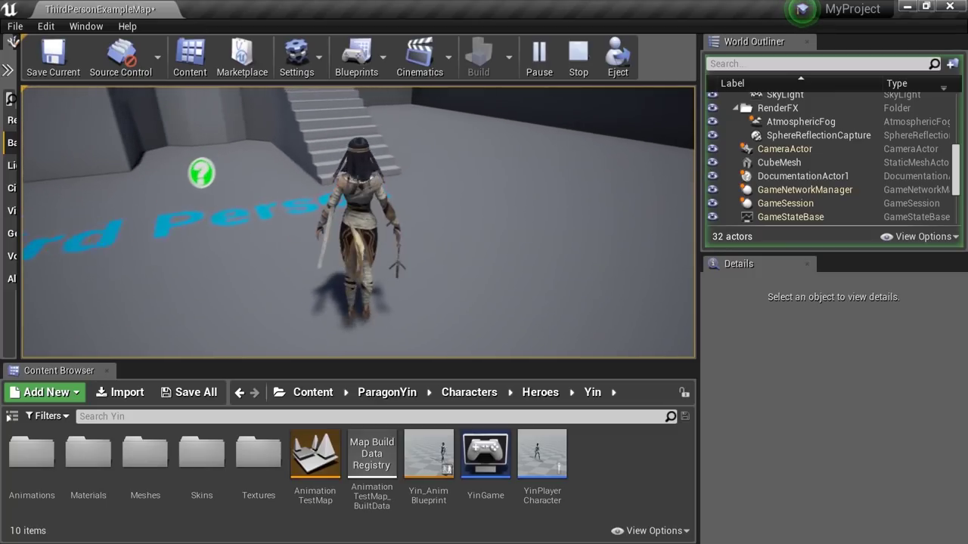
{"action": "key", "text": "s"}
{"action": "key", "text": "w"}
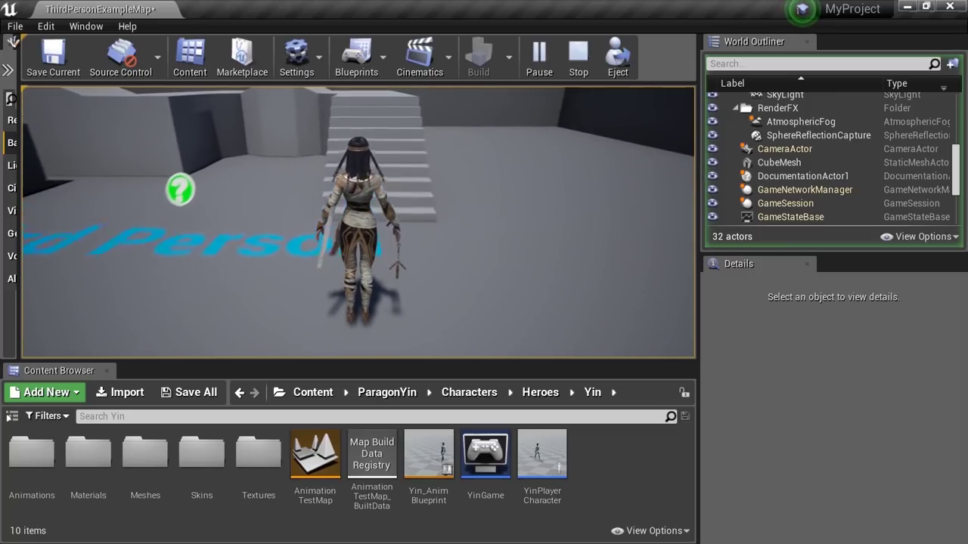
{"action": "key", "text": "w"}
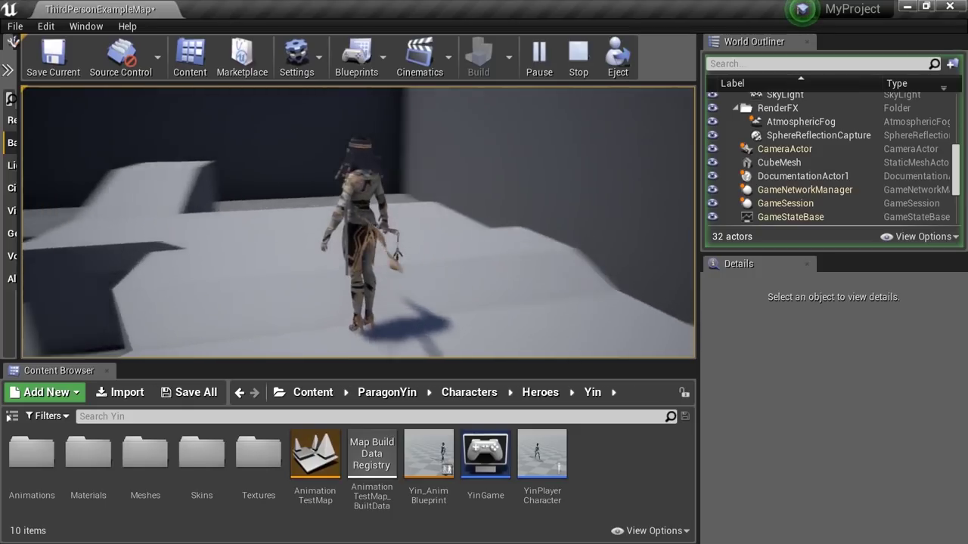
{"action": "key", "text": "w"}
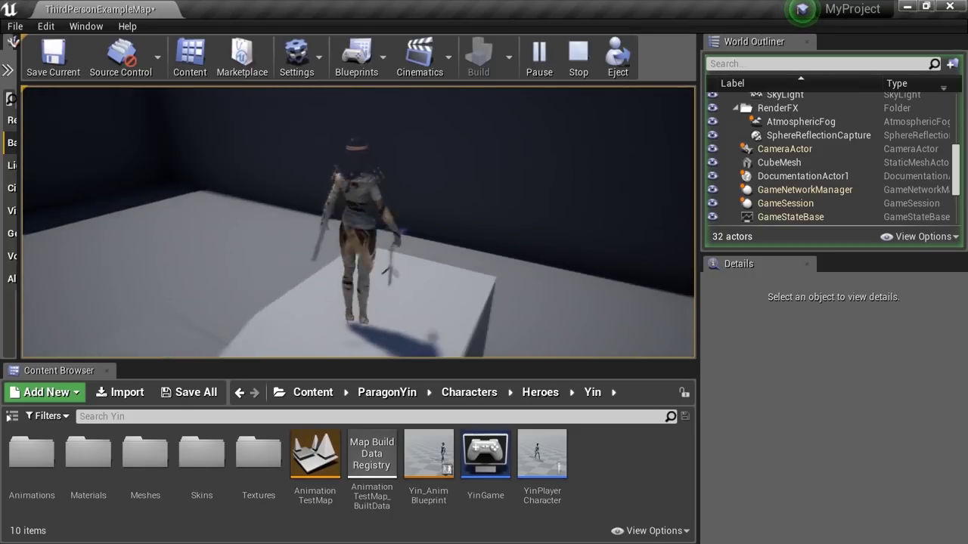
{"action": "key", "text": "a"}
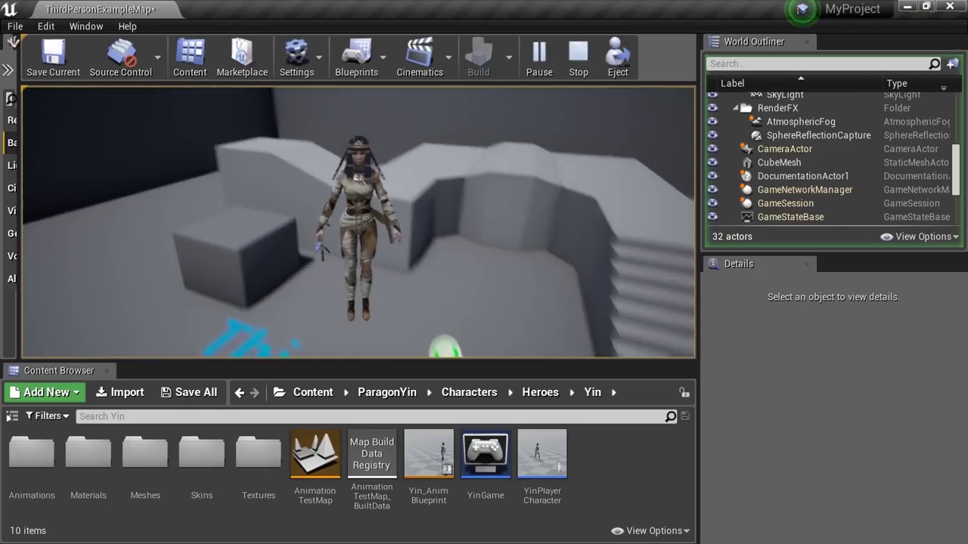
{"action": "key", "text": "w"}
{"action": "key", "text": "s"}
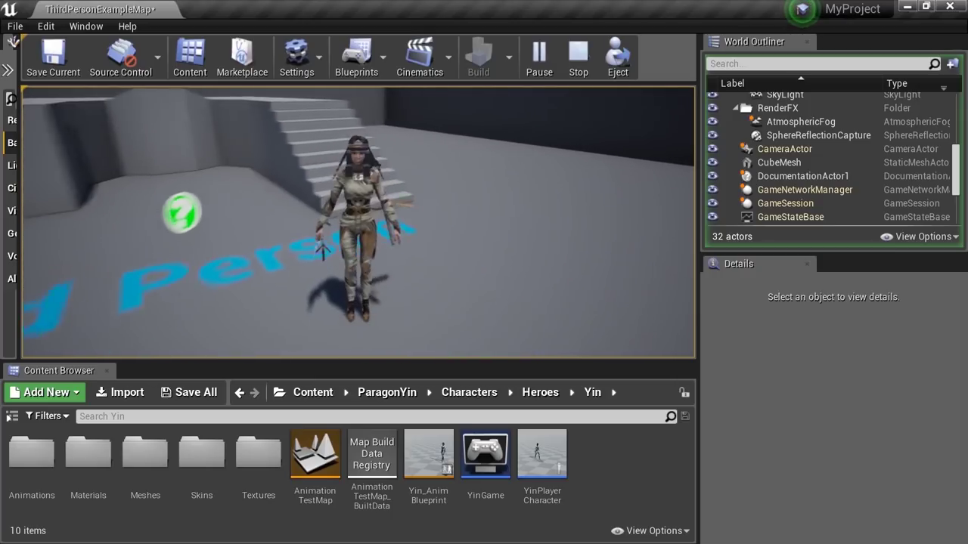
{"action": "key", "text": "w"}
{"action": "key", "text": "d"}
{"action": "key", "text": "s"}
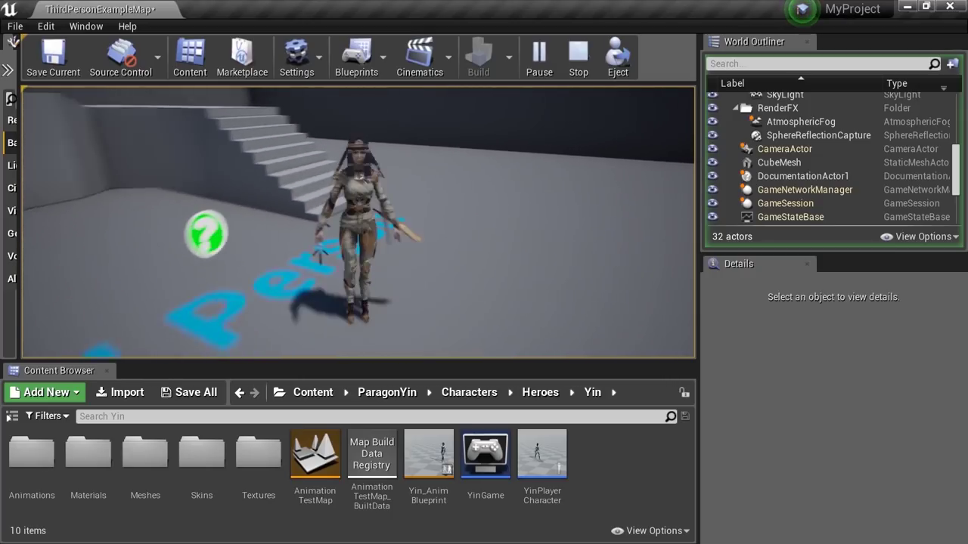
{"action": "key", "text": "w"}
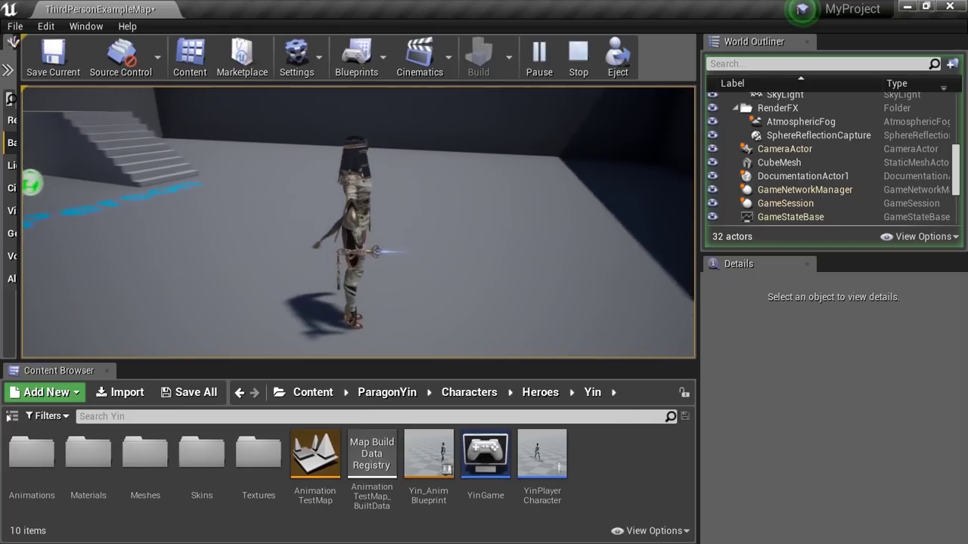
{"action": "key", "text": "w"}
{"action": "key", "text": "s"}
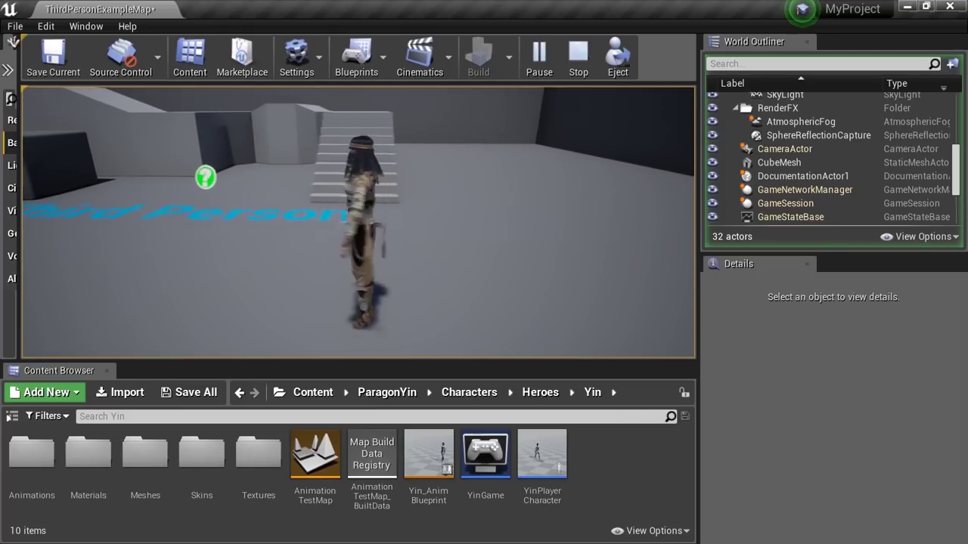
{"action": "key", "text": "w"}
{"action": "key", "text": "s"}
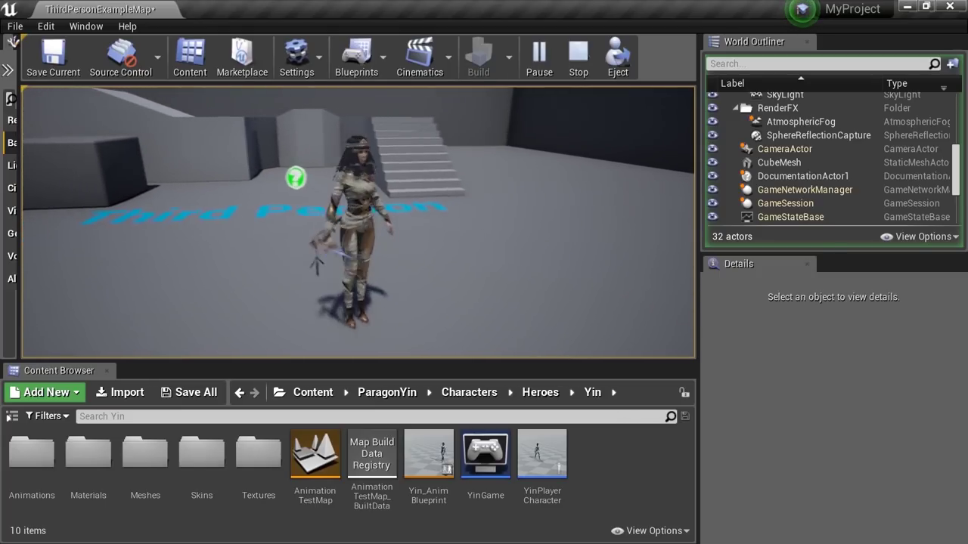
{"action": "key", "text": "w"}
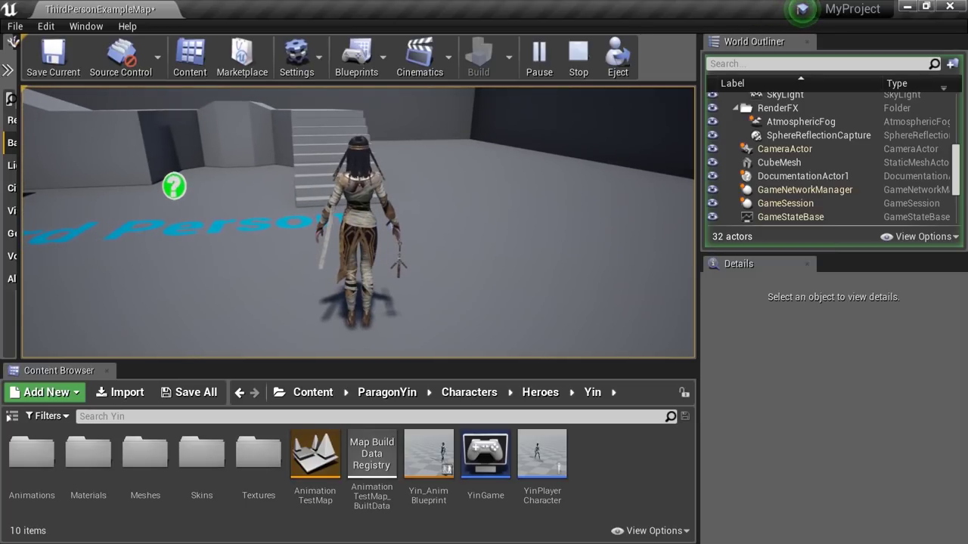
{"action": "key", "text": "w"}
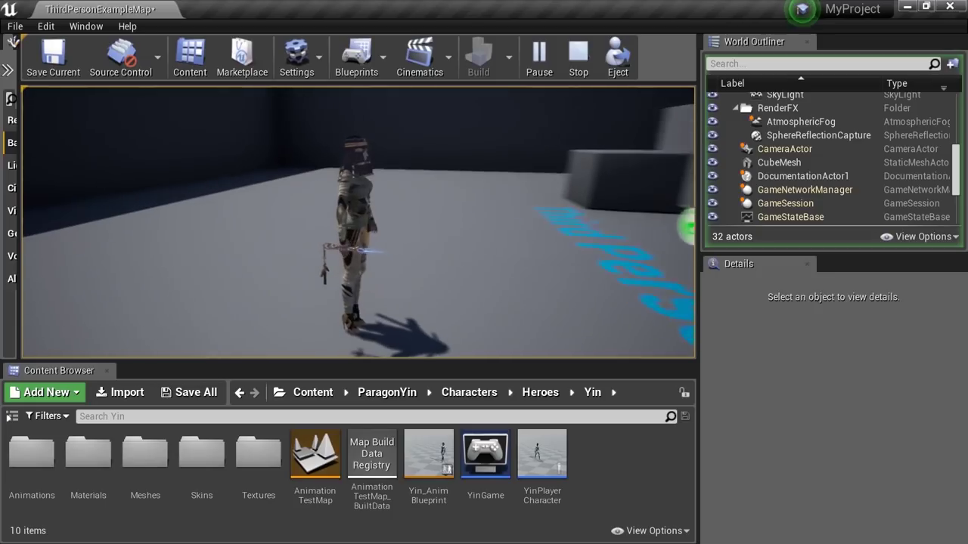
{"action": "key", "text": "s"}
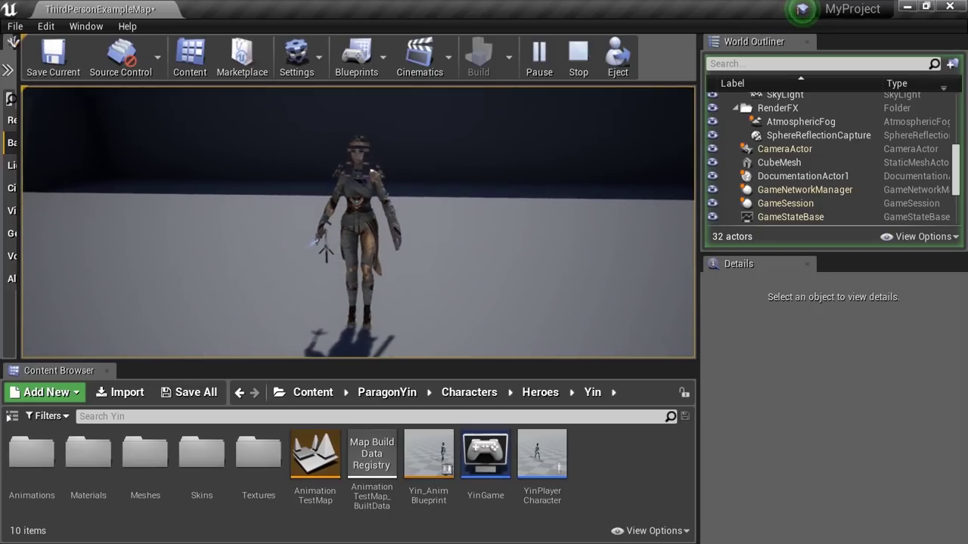
{"action": "key", "text": "w"}
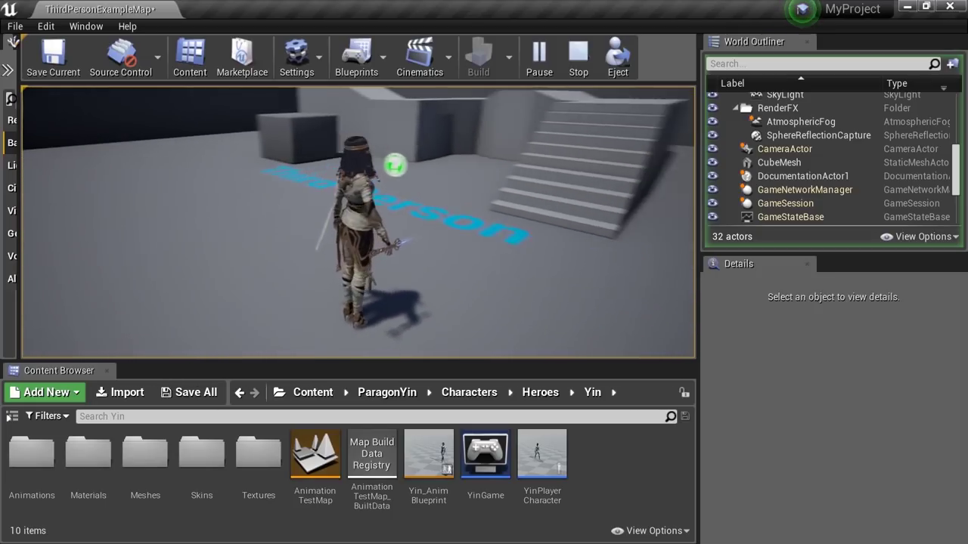
{"action": "key", "text": "w"}
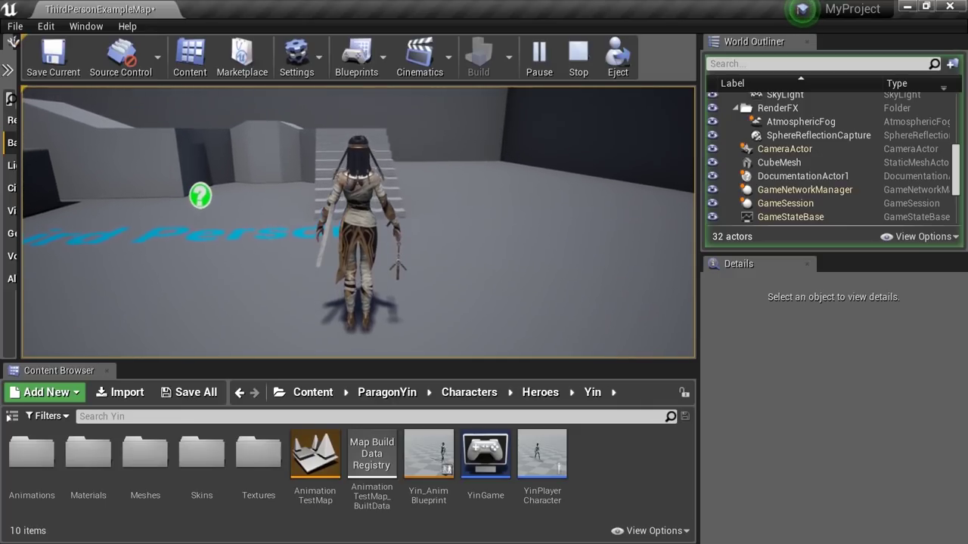
{"action": "key", "text": "w"}
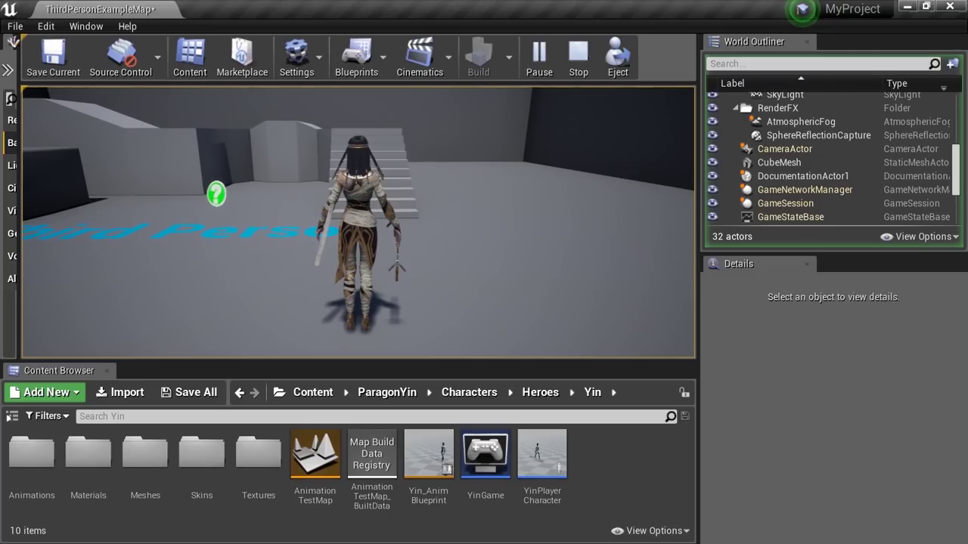
{"action": "key", "text": "Escape"}
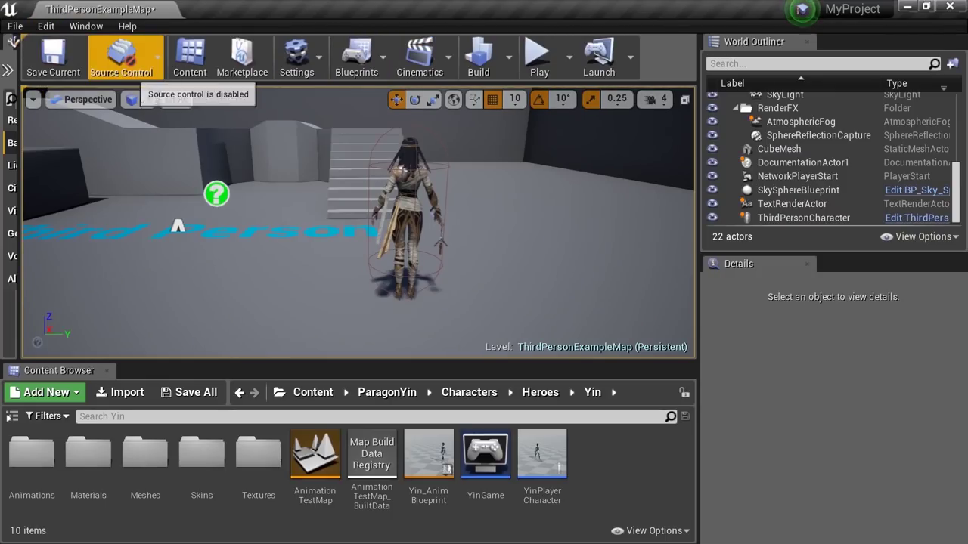
Open the Project Settings, enlarge their window to full size and go to the Maps & Modes section
{"action": "left_click", "coordinate": [297, 59]}
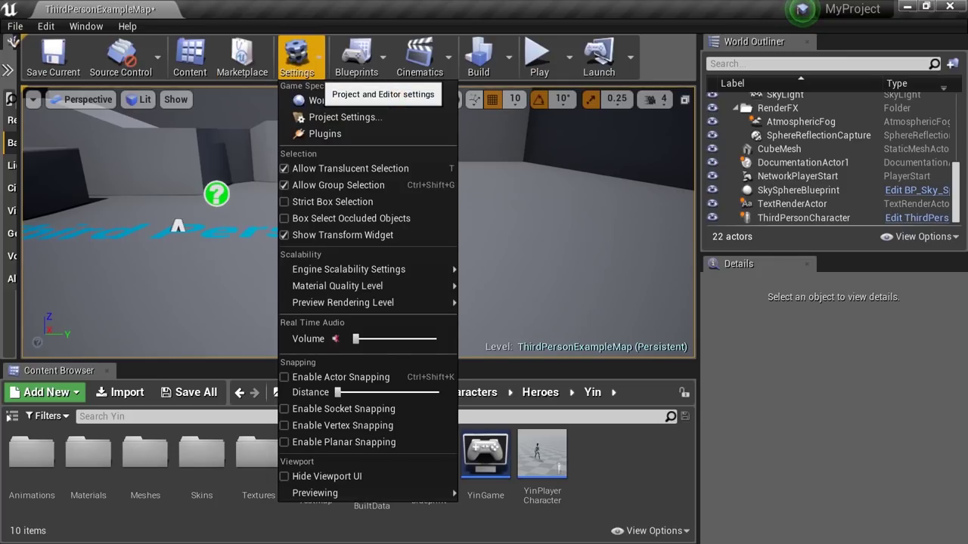
{"action": "left_click", "coordinate": [344, 117]}
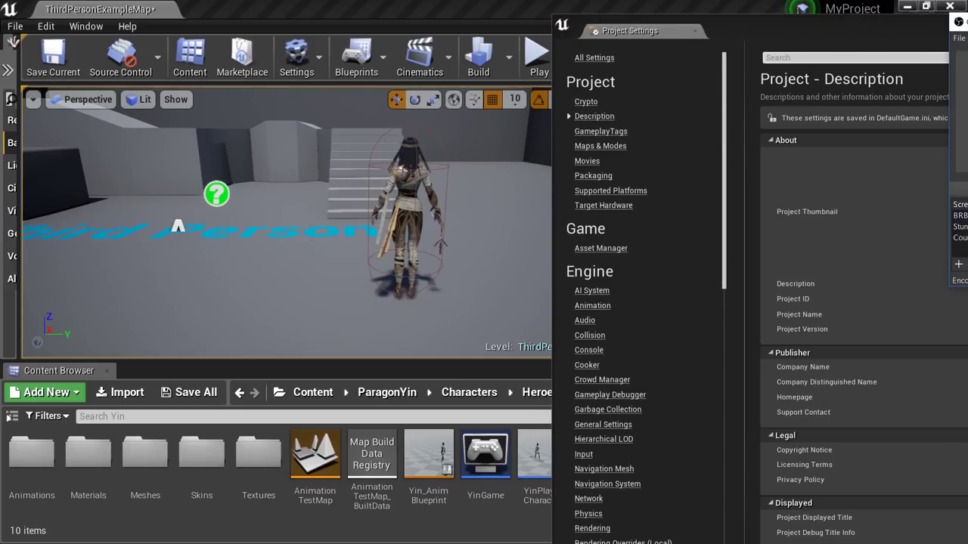
{"action": "left_click_drag", "start_coordinate": [833, 24], "coordinate": [108, 10]}
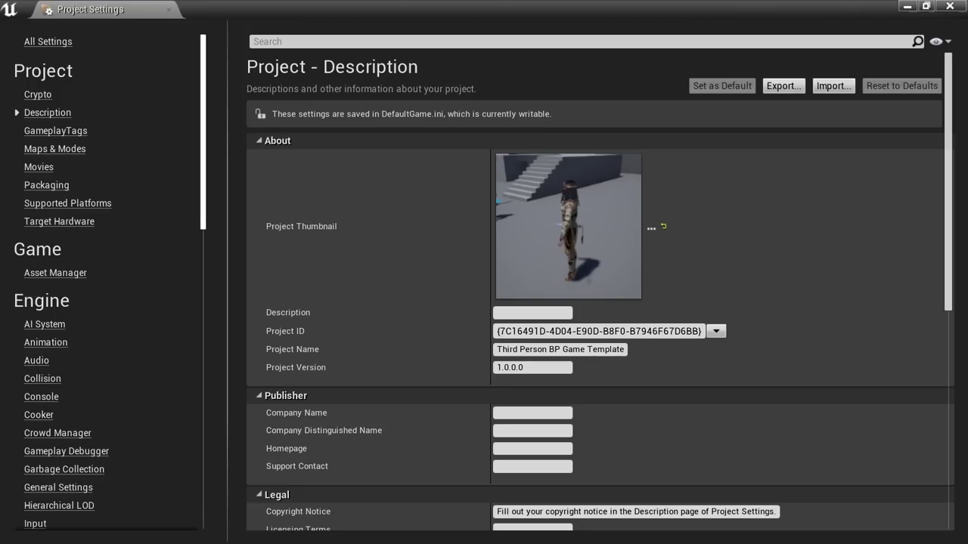
{"action": "scroll", "coordinate": [106, 280], "scroll_direction": "down", "scroll_amount": 3}
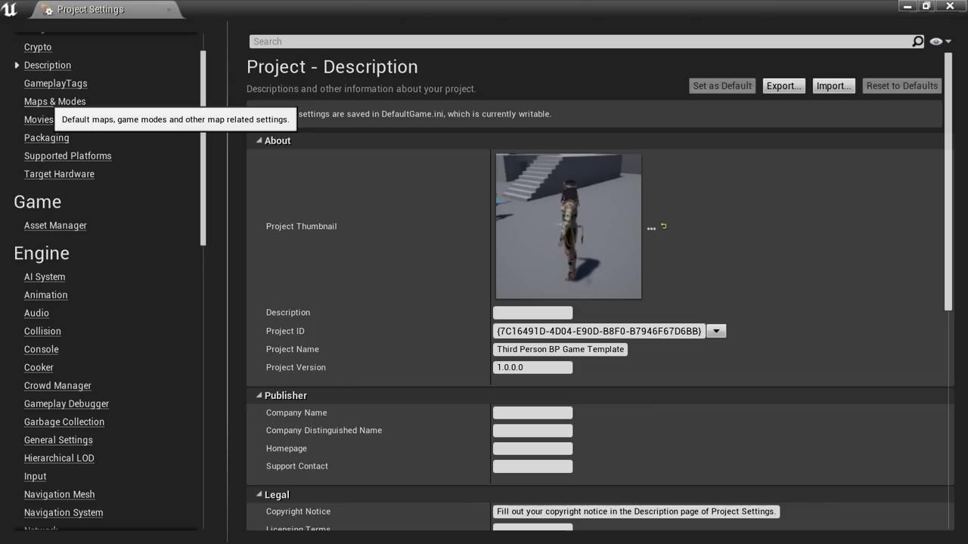
{"action": "left_click", "coordinate": [55, 102]}
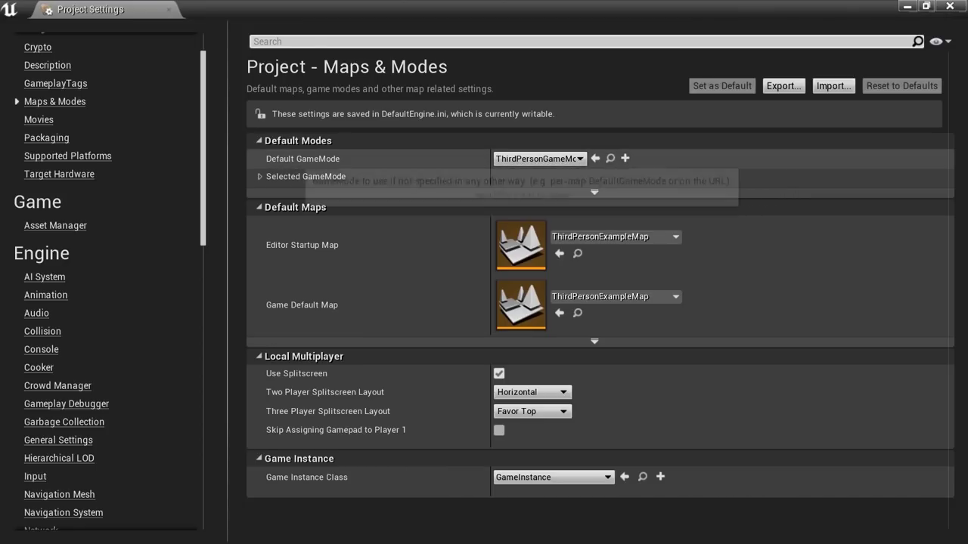
Set the selected game mode's Default Pawn Class to YinPlayerCharacter and close the Project Settings
{"action": "left_click", "coordinate": [259, 176]}
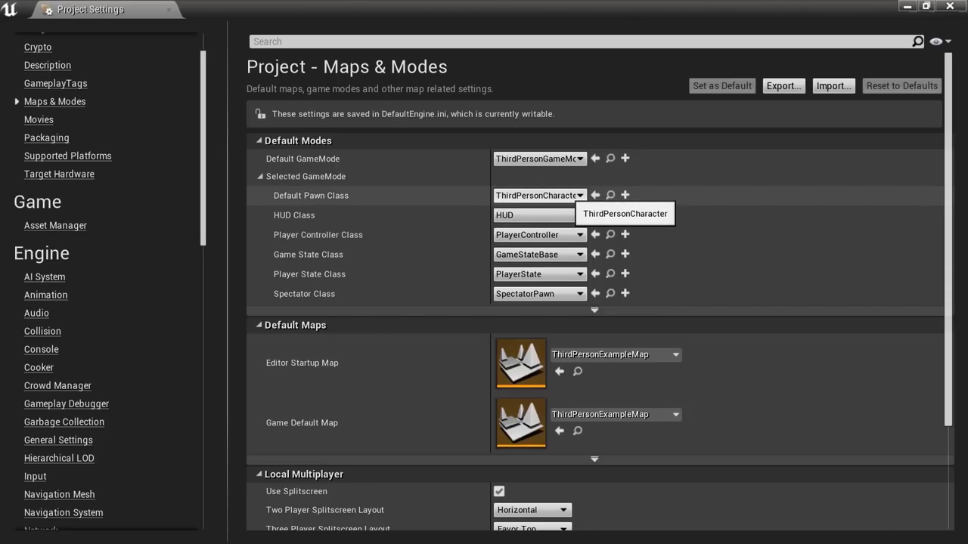
{"action": "left_click", "coordinate": [564, 195]}
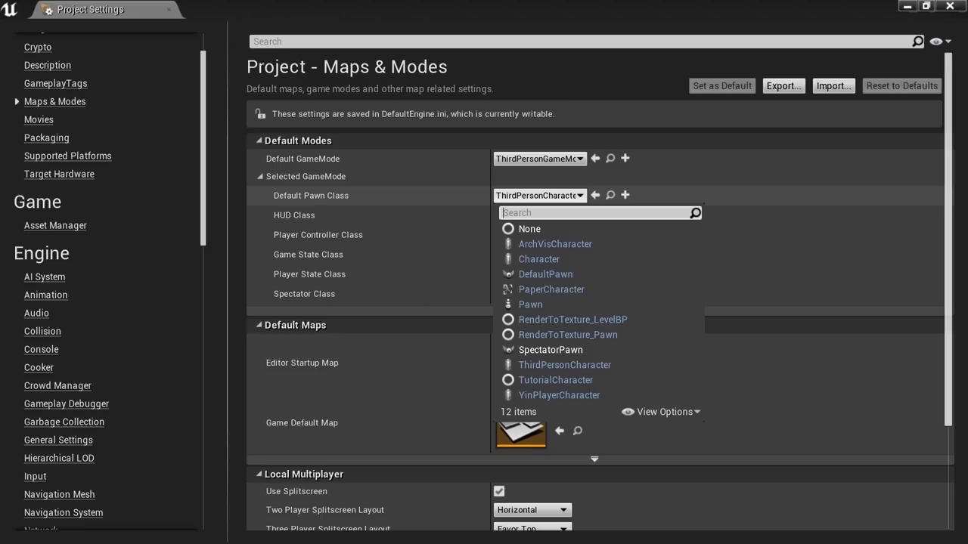
{"action": "left_click", "coordinate": [564, 394]}
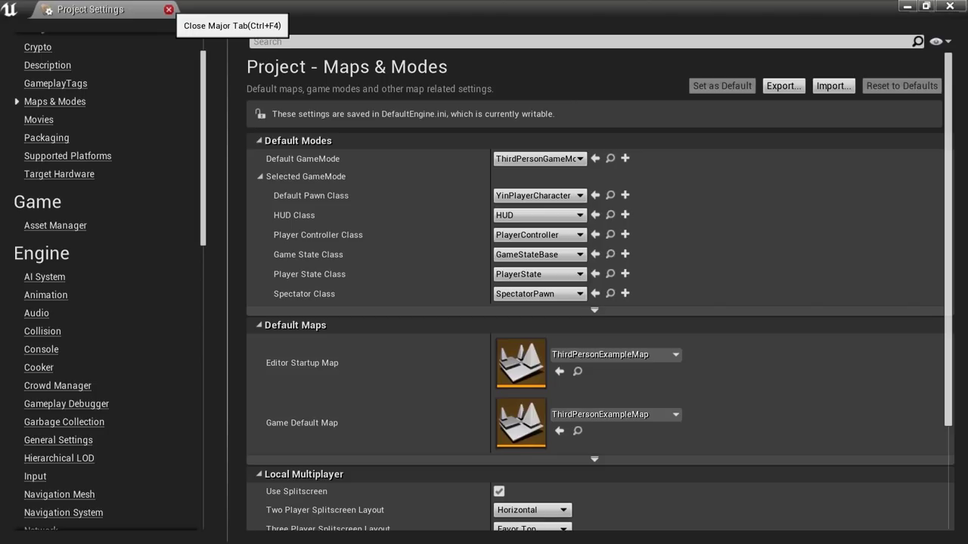
{"action": "left_click", "coordinate": [169, 9]}
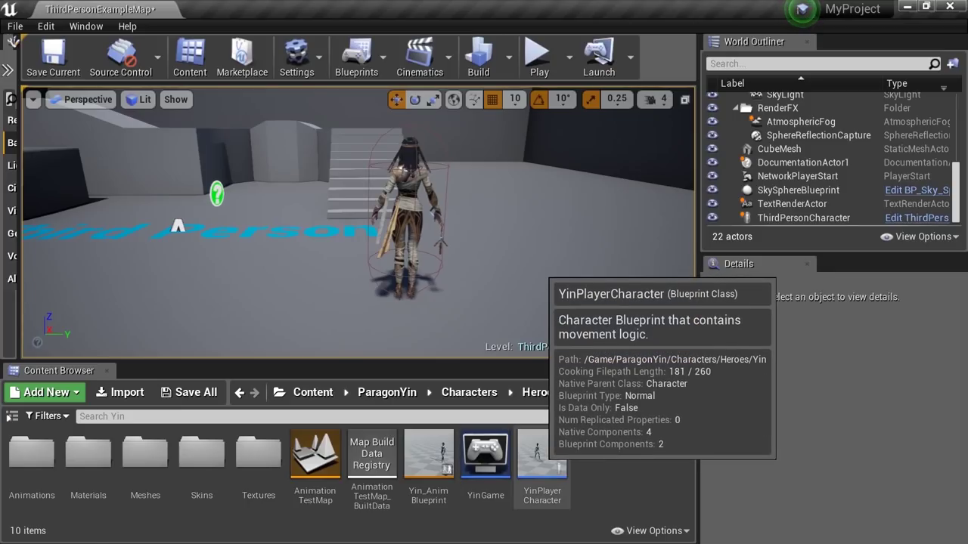
Open the YinPlayerCharacter blueprint in a full-size window and show its inherited Mesh component selected in the 3D preview
{"action": "double_click", "coordinate": [542, 458]}
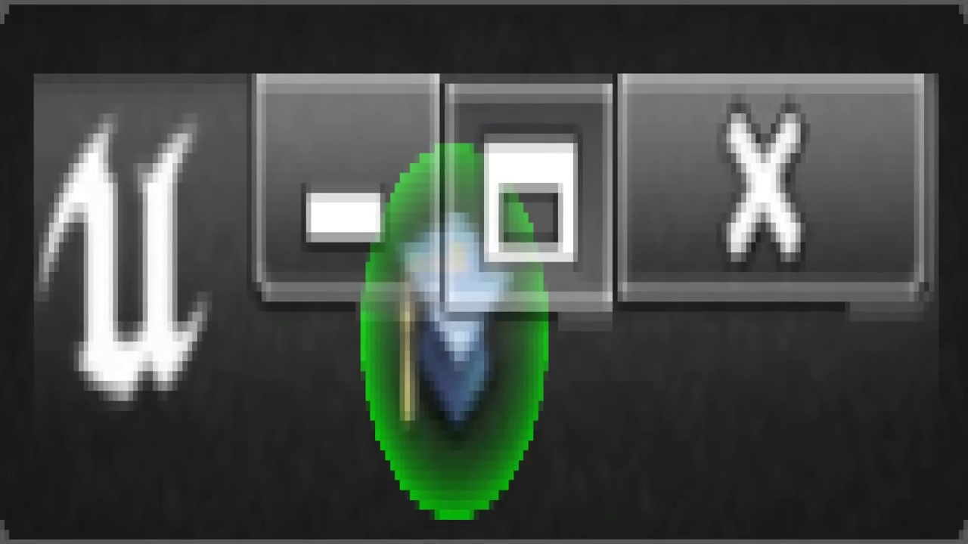
{"action": "left_click", "coordinate": [452, 219]}
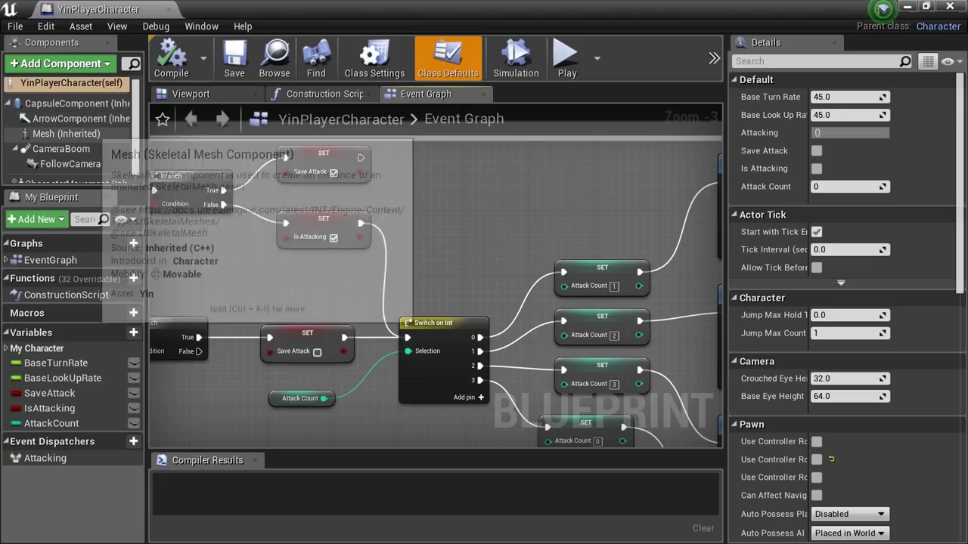
{"action": "left_click", "coordinate": [67, 134]}
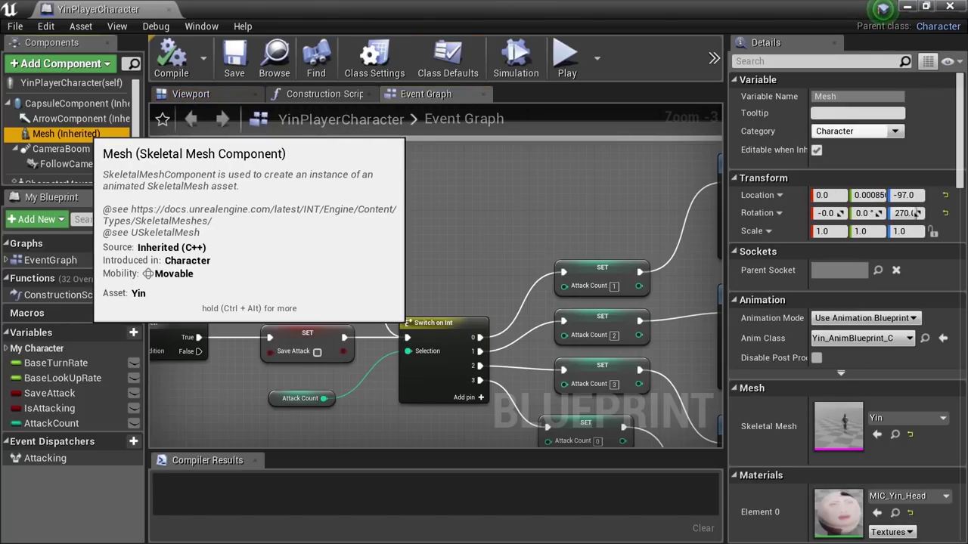
{"action": "double_click", "coordinate": [67, 134]}
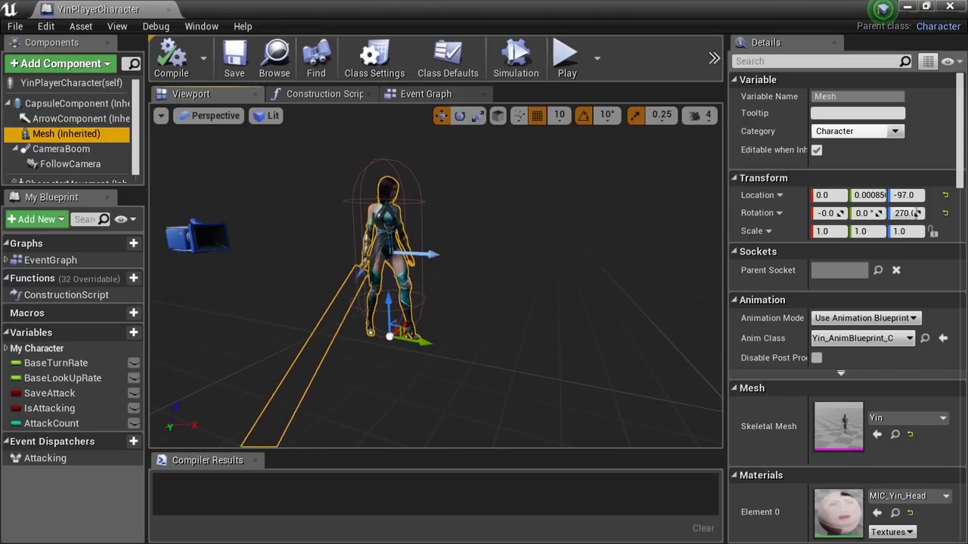
Examine the character preview from the side and review the animation classes available for the Mesh component
{"action": "right_click_drag", "start_coordinate": [436, 276], "coordinate": [476, 258]}
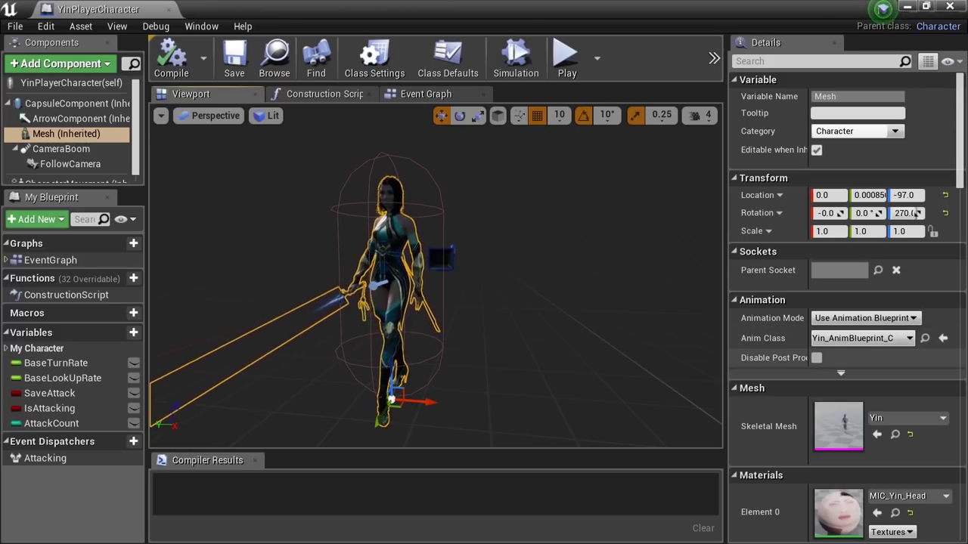
{"action": "scroll", "coordinate": [847, 303], "scroll_direction": "down", "scroll_amount": 1}
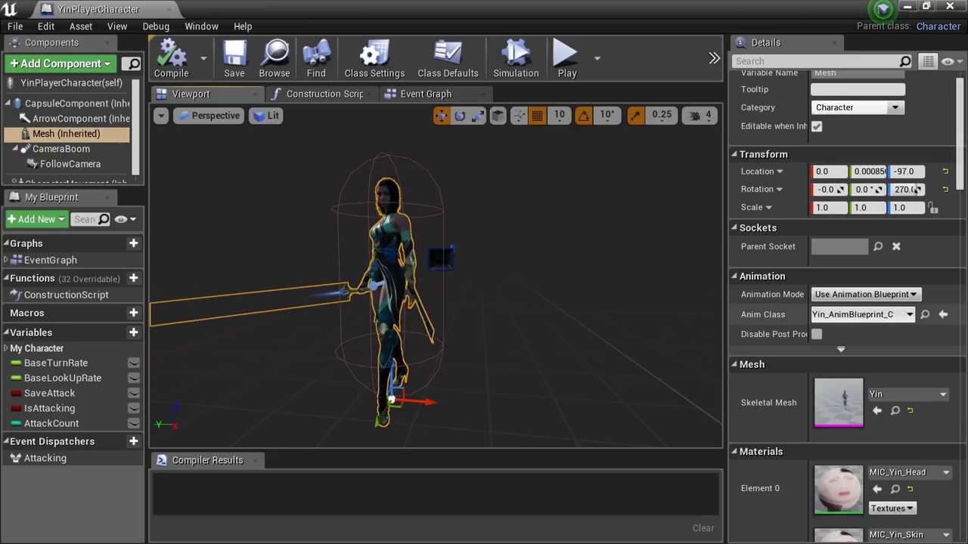
{"action": "left_click", "coordinate": [862, 315]}
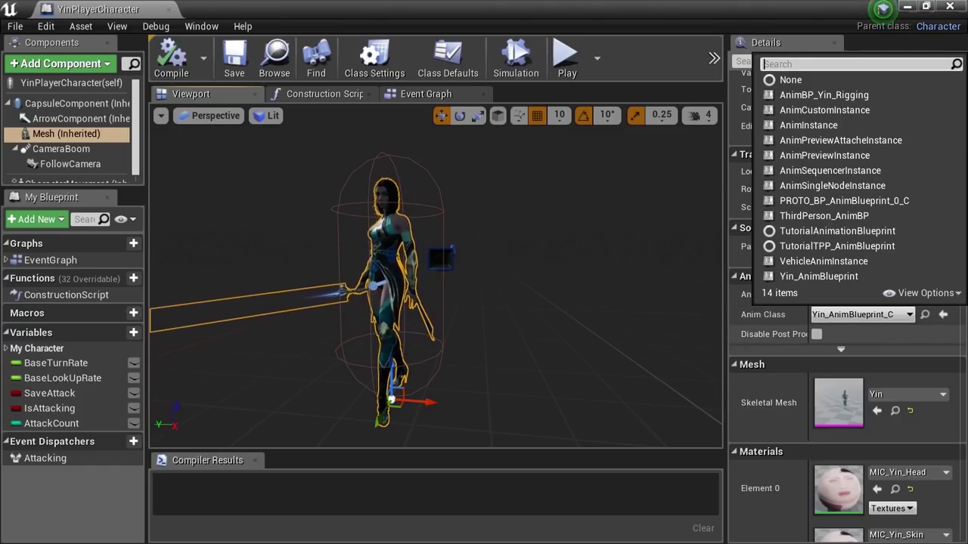
{"action": "key", "text": "Escape"}
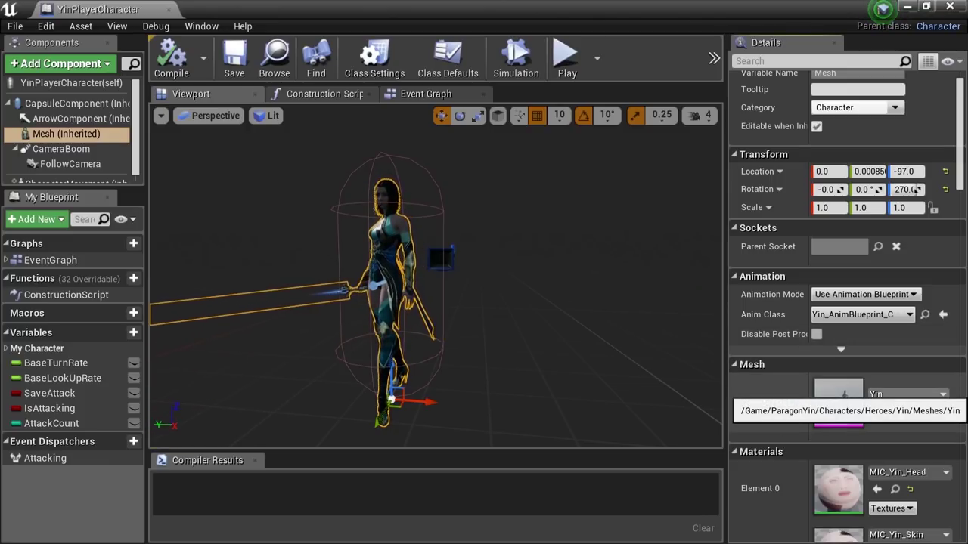
Set the Mesh component's skeletal mesh to Yin_CryptGoddess, compile and save the blueprint, and close it
{"action": "left_click", "coordinate": [908, 394]}
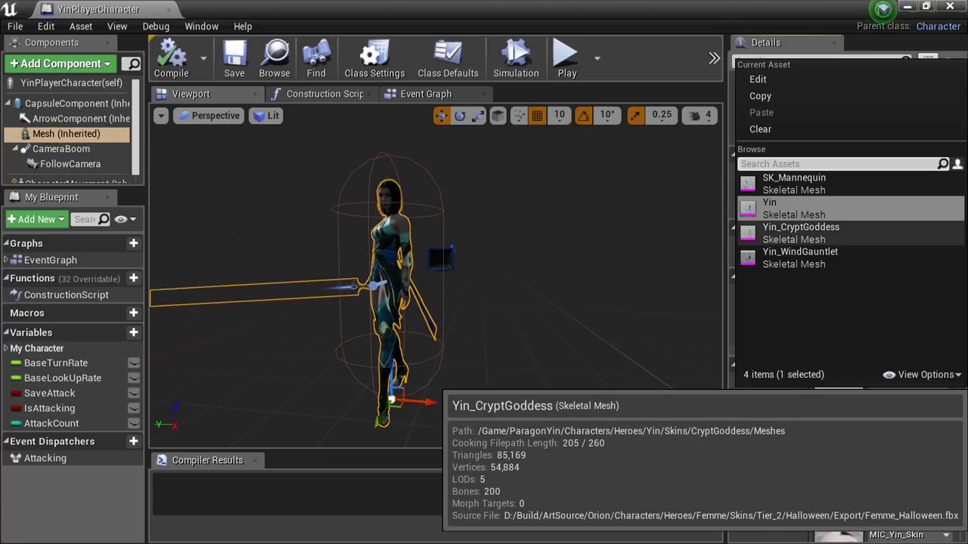
{"action": "left_click", "coordinate": [801, 232]}
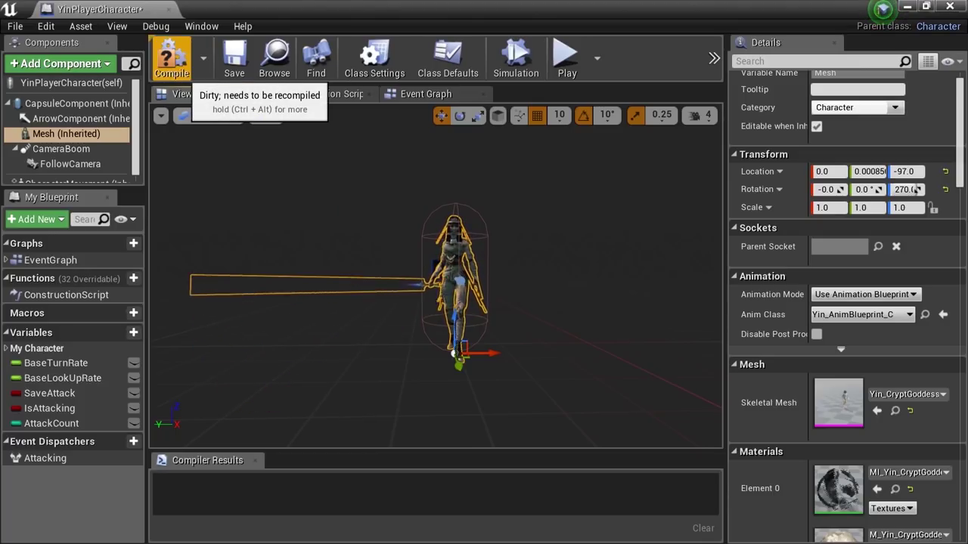
{"action": "left_click", "coordinate": [172, 61]}
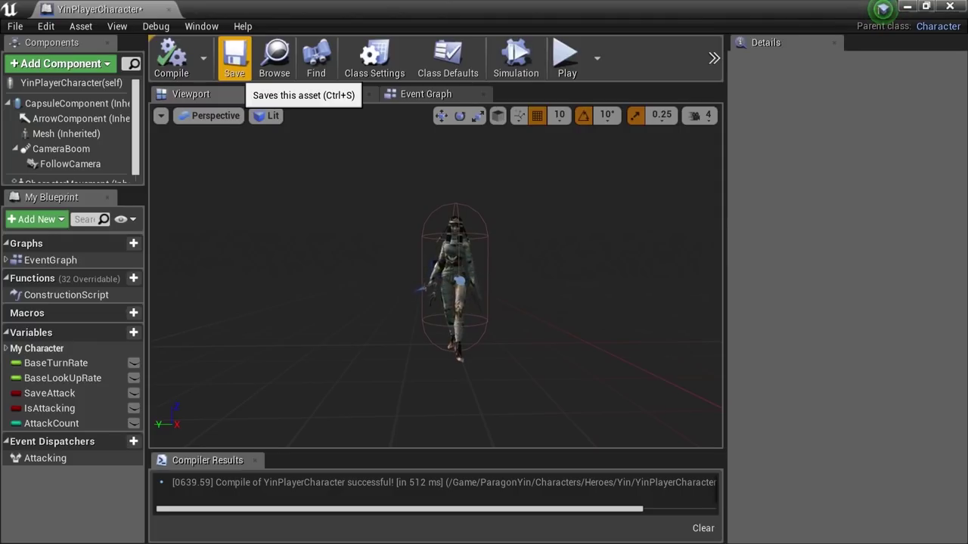
{"action": "left_click", "coordinate": [234, 58]}
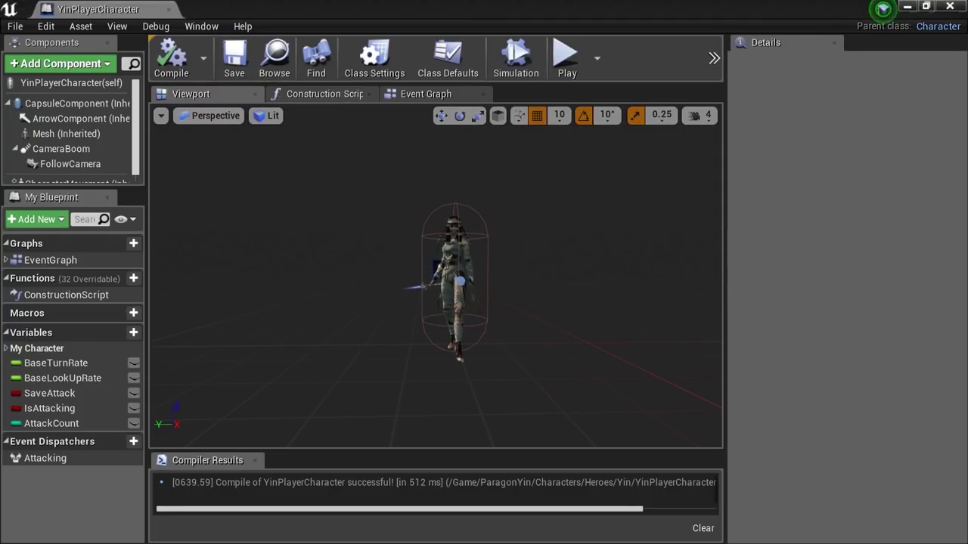
{"action": "left_click", "coordinate": [170, 9]}
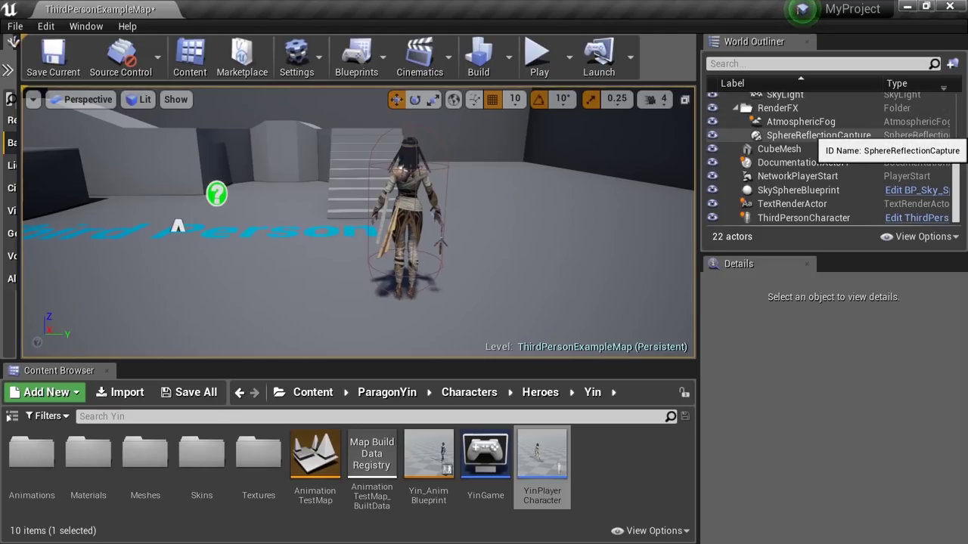
Delete the placed ThirdPersonCharacter actor from the level
{"action": "scroll", "coordinate": [816, 140], "scroll_direction": "up", "scroll_amount": 1}
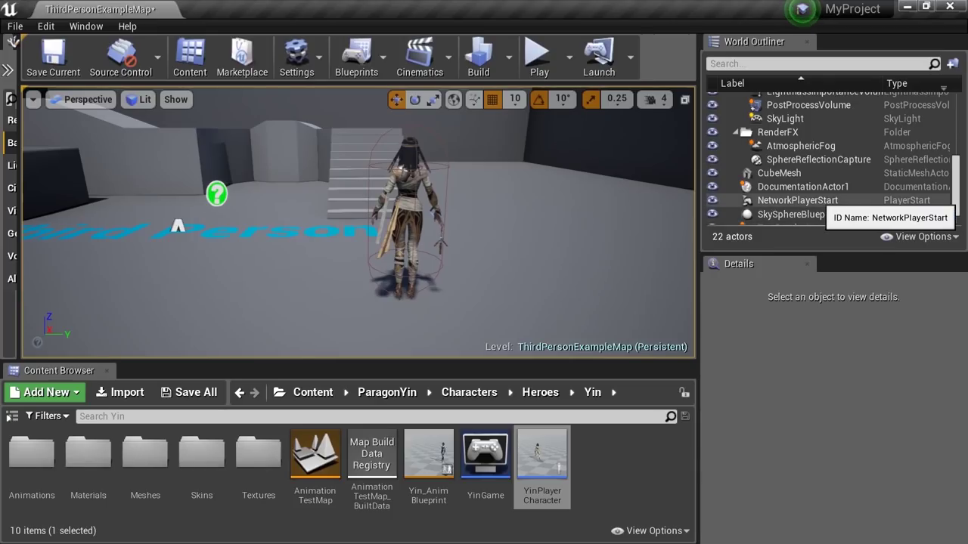
{"action": "scroll", "coordinate": [794, 202], "scroll_direction": "down", "scroll_amount": 1}
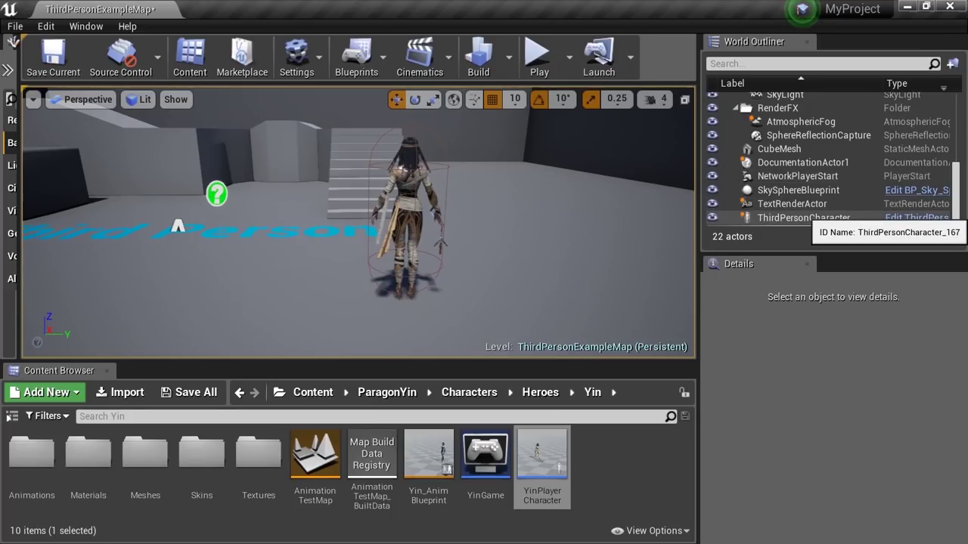
{"action": "left_click", "coordinate": [803, 217]}
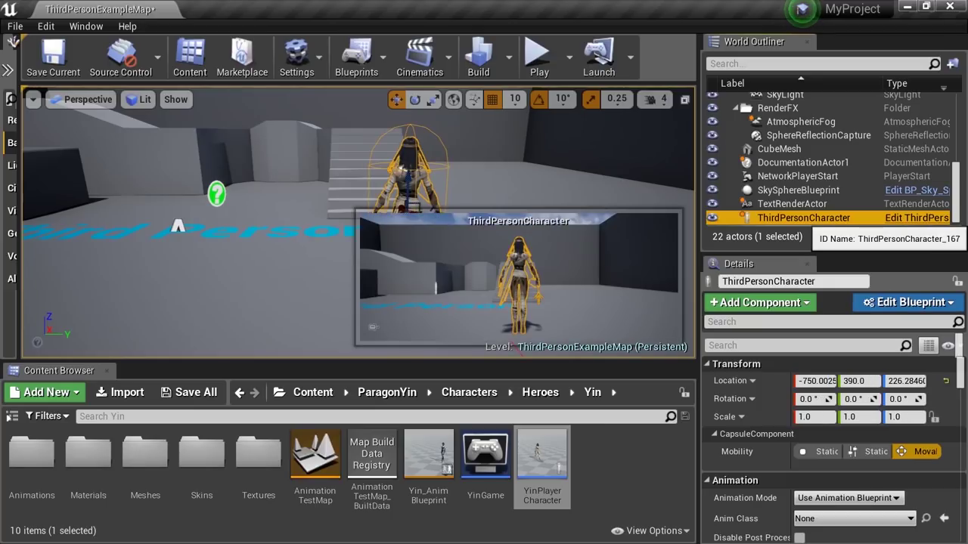
{"action": "key", "text": "Delete"}
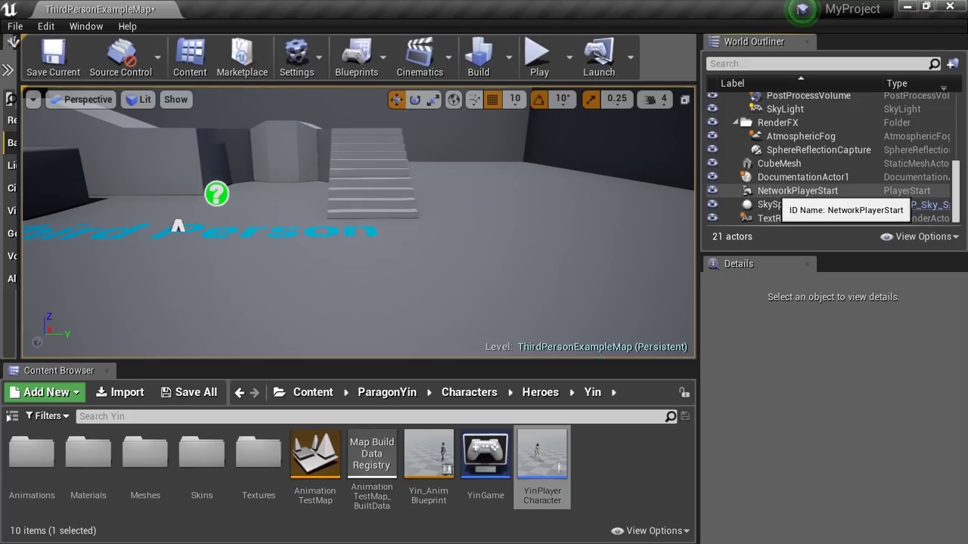
Start a play session in the level and walk the character forward and back
{"action": "right_click_drag", "start_coordinate": [359, 222], "coordinate": [120, 222]}
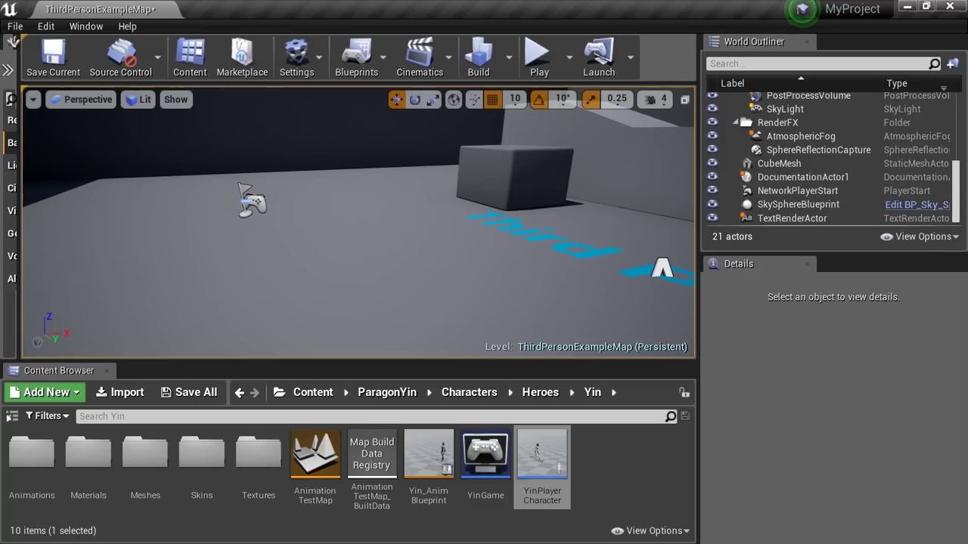
{"action": "left_click", "coordinate": [538, 59]}
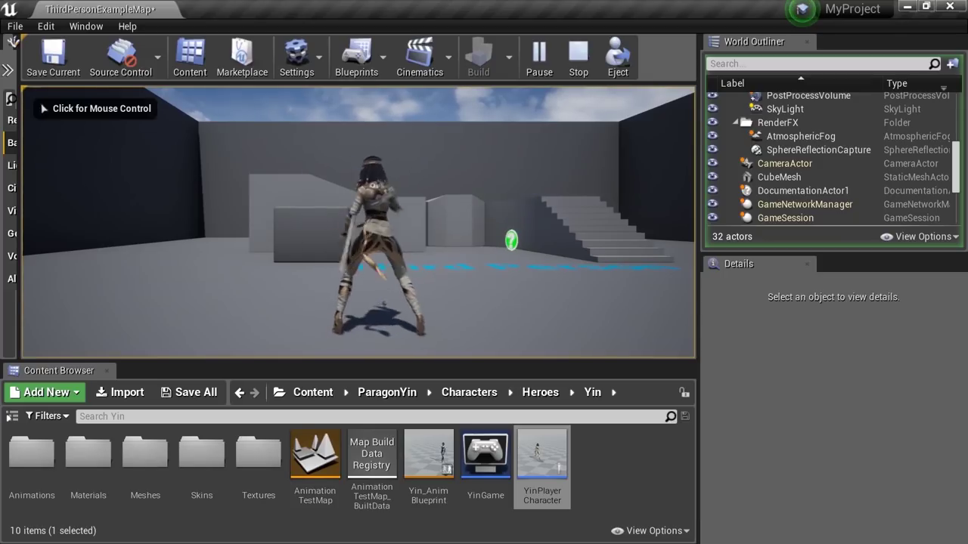
{"action": "left_click", "coordinate": [358, 222]}
{"action": "key", "text": "w"}
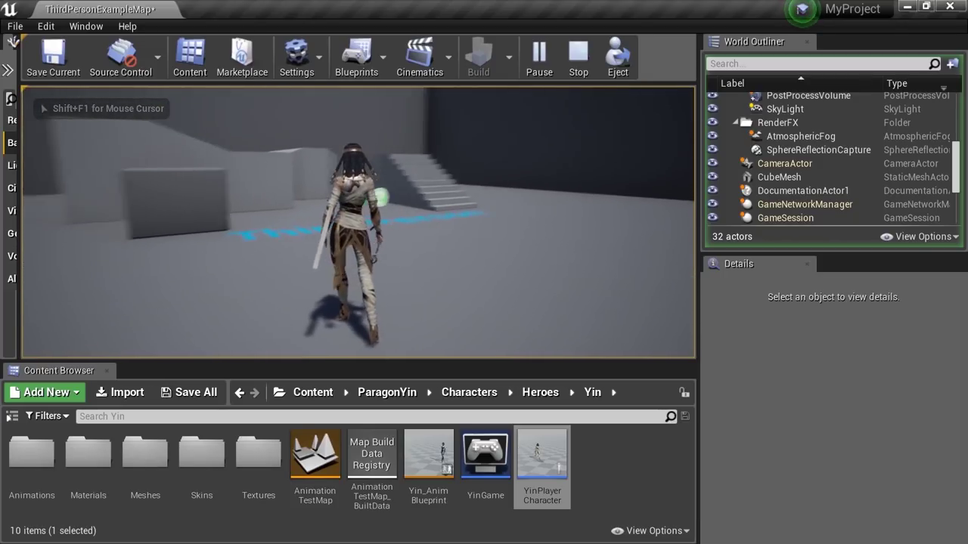
{"action": "key", "text": "s"}
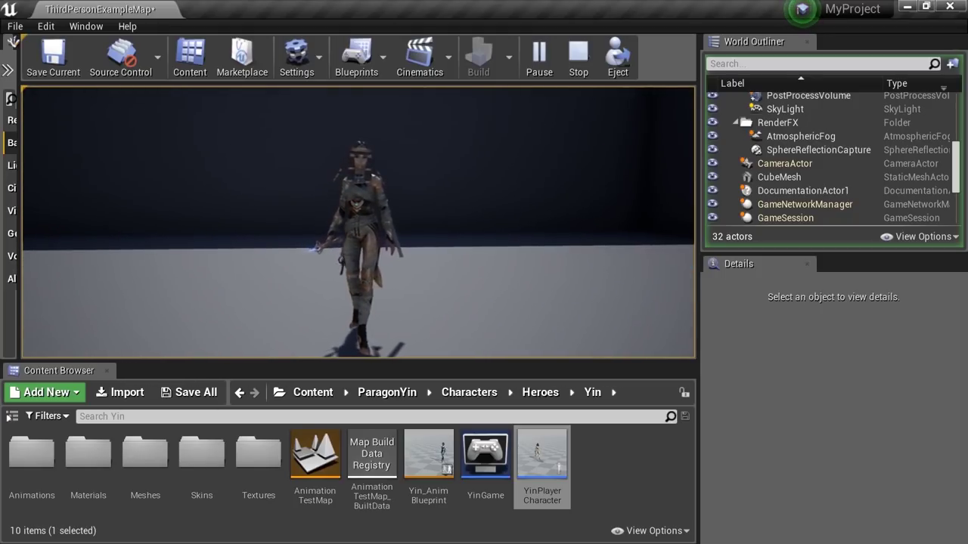
Test the character's sword attacks by performing repeated strikes while standing and moving around the floor
{"action": "left_click", "coordinate": [358, 223]}
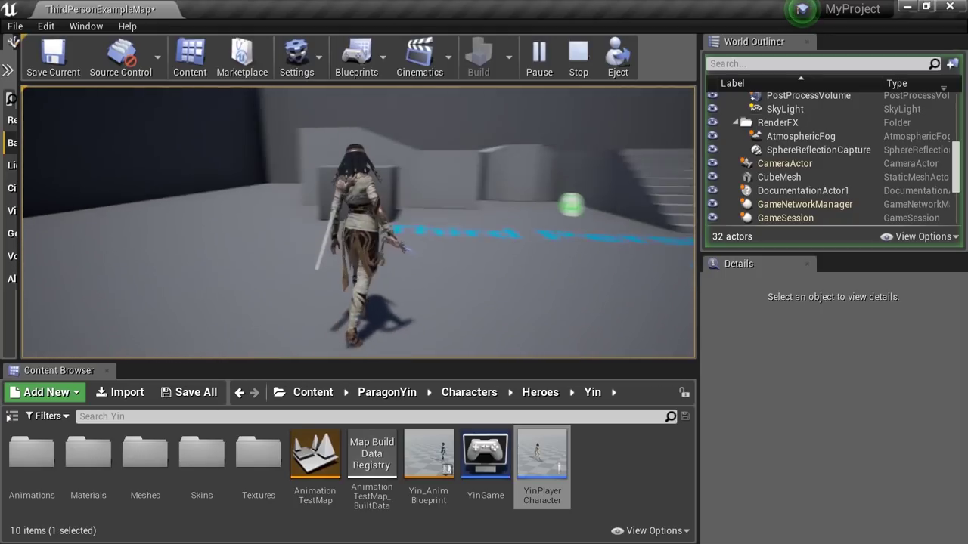
{"action": "left_click", "coordinate": [358, 223]}
{"action": "left_click", "coordinate": [358, 222]}
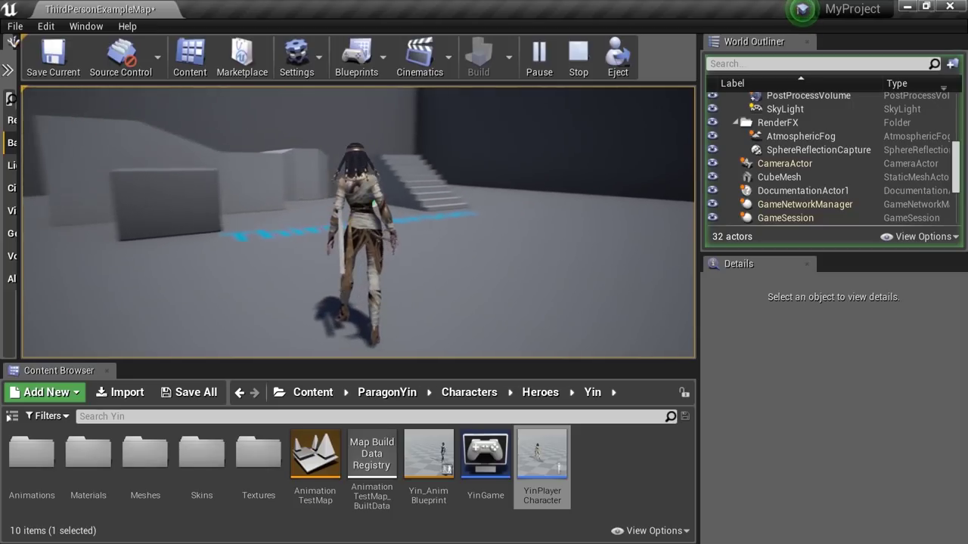
{"action": "left_click", "coordinate": [359, 222]}
{"action": "left_click", "coordinate": [358, 222]}
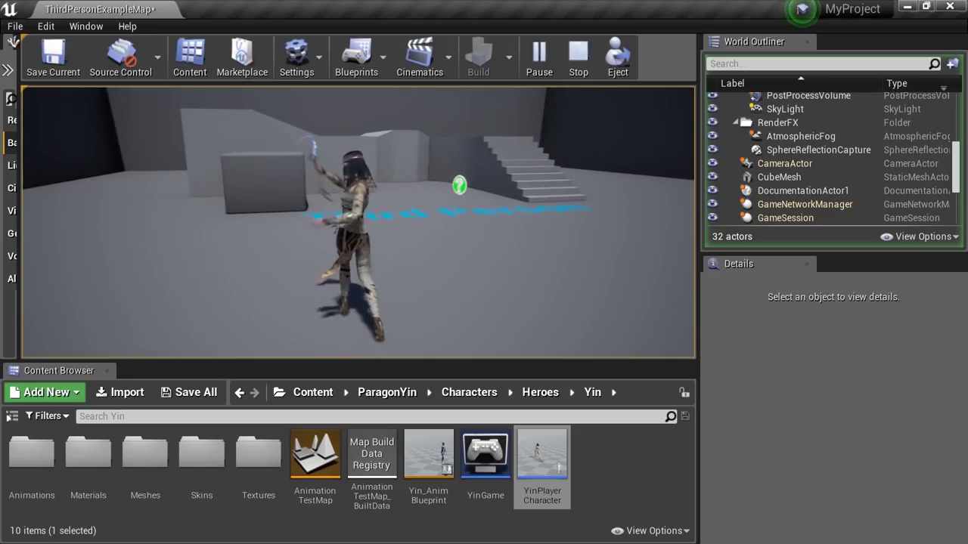
{"action": "left_click", "coordinate": [358, 223]}
{"action": "key", "text": "w"}
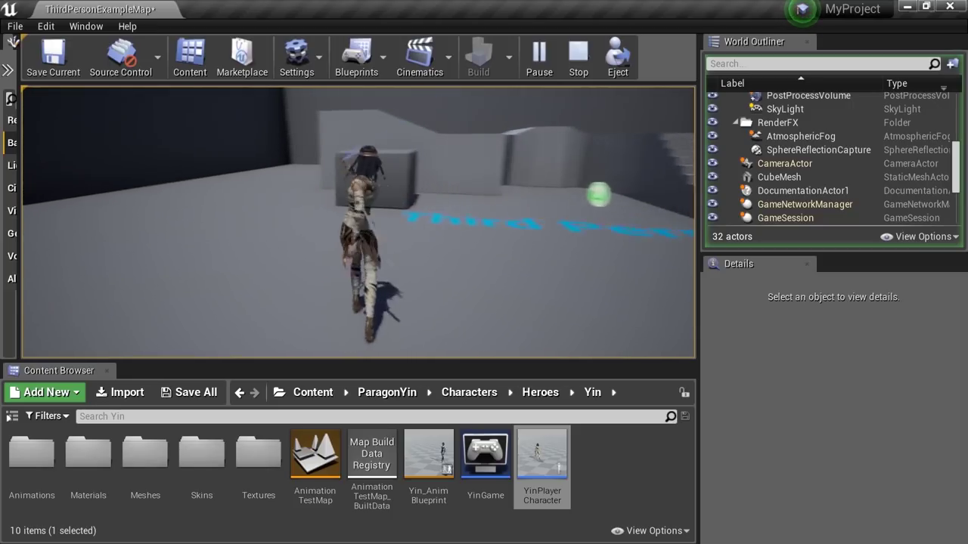
{"action": "left_click", "coordinate": [359, 222]}
{"action": "left_click", "coordinate": [358, 223]}
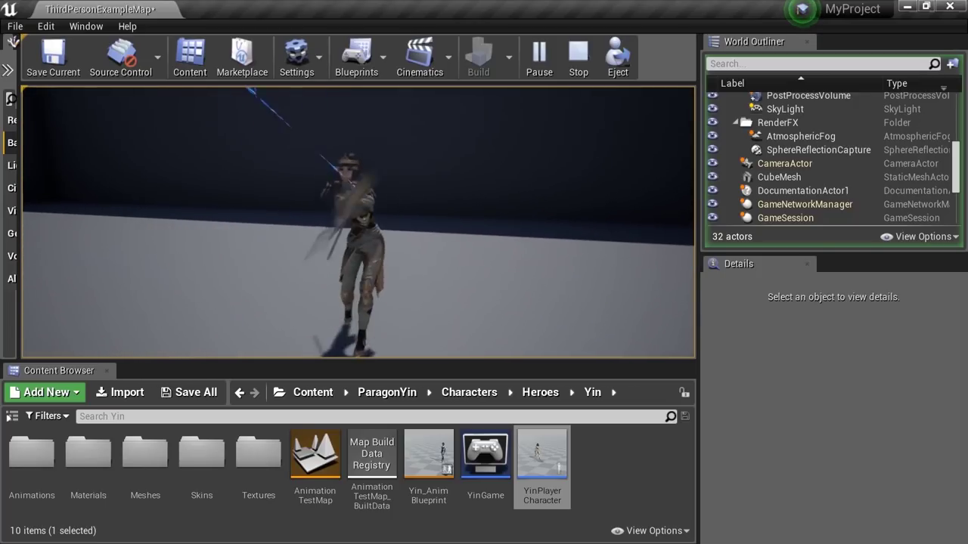
{"action": "left_click", "coordinate": [359, 222]}
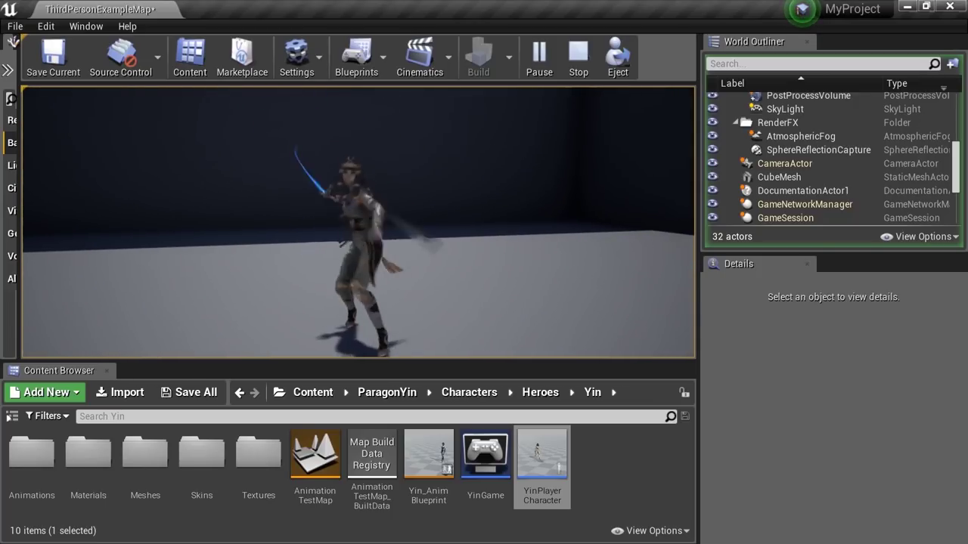
Test the character's forward run and jump with several jumps on the open floor
{"action": "key", "text": "w"}
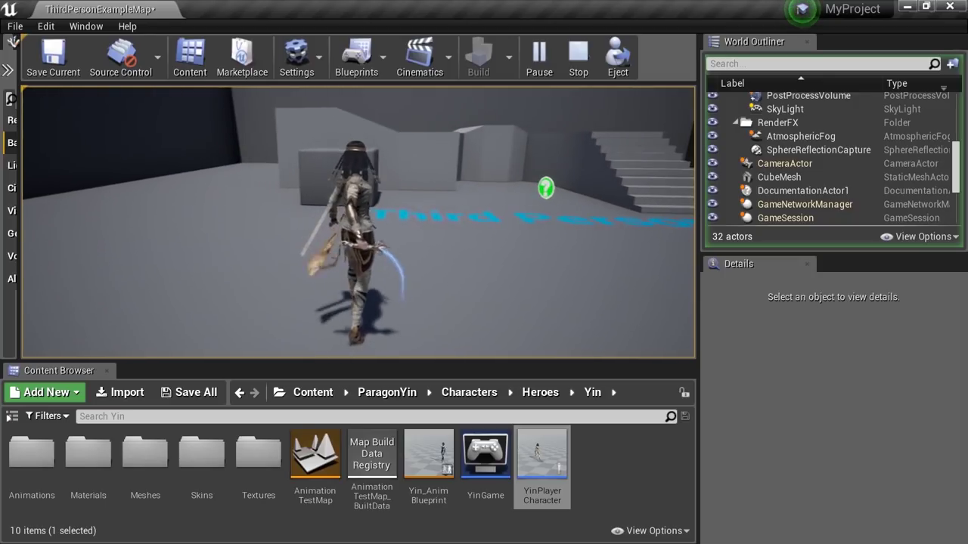
{"action": "key", "text": "w"}
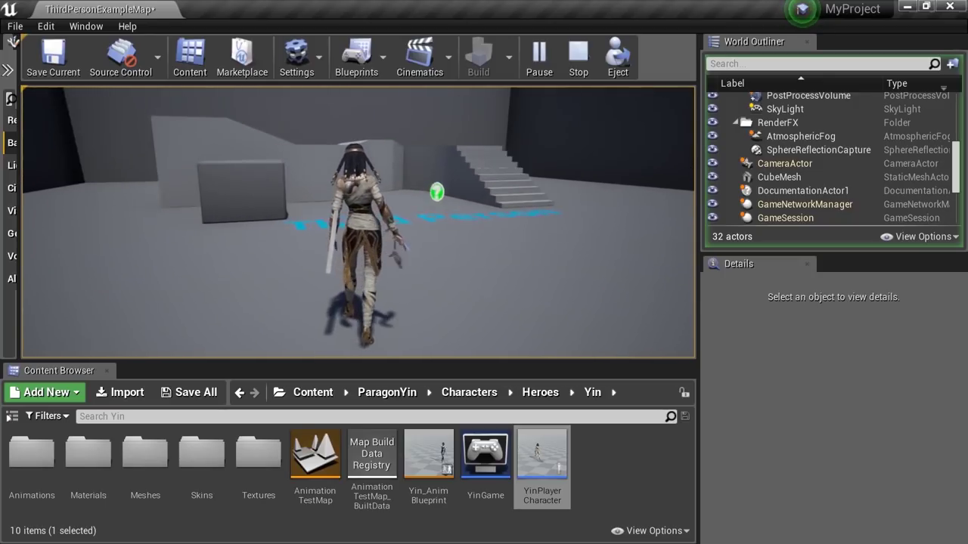
{"action": "key", "text": "space"}
{"action": "key", "text": "space"}
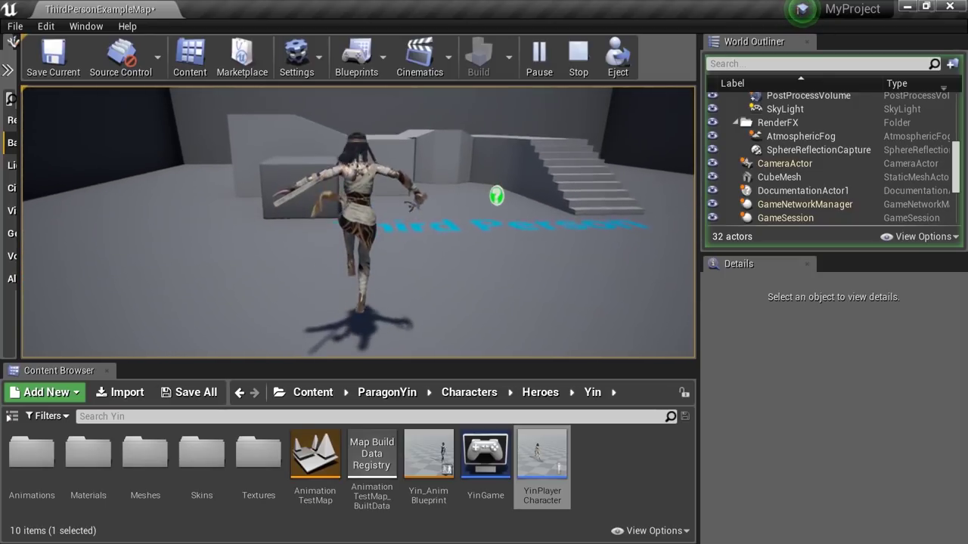
{"action": "key", "text": "w"}
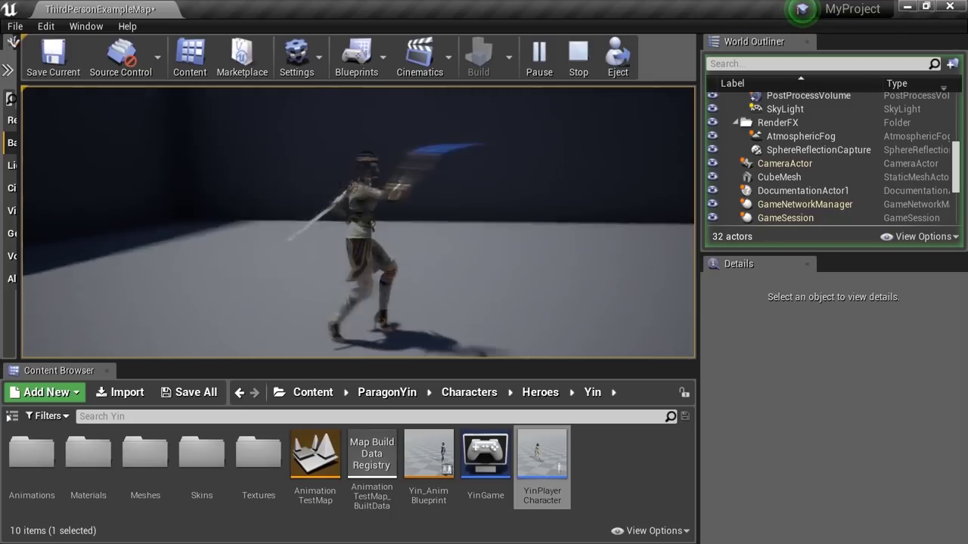
{"action": "key", "text": "w"}
{"action": "key", "text": "space"}
{"action": "key", "text": "space"}
{"action": "key", "text": "space"}
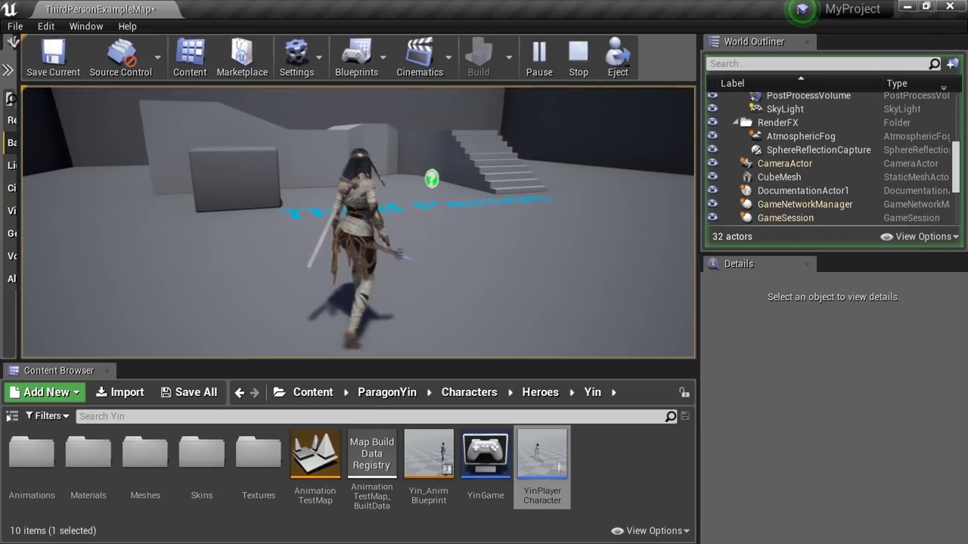
Run the character sideways and forward across the floor, up the stairs and onto the raised platform
{"action": "key", "text": "d"}
{"action": "key", "text": "a"}
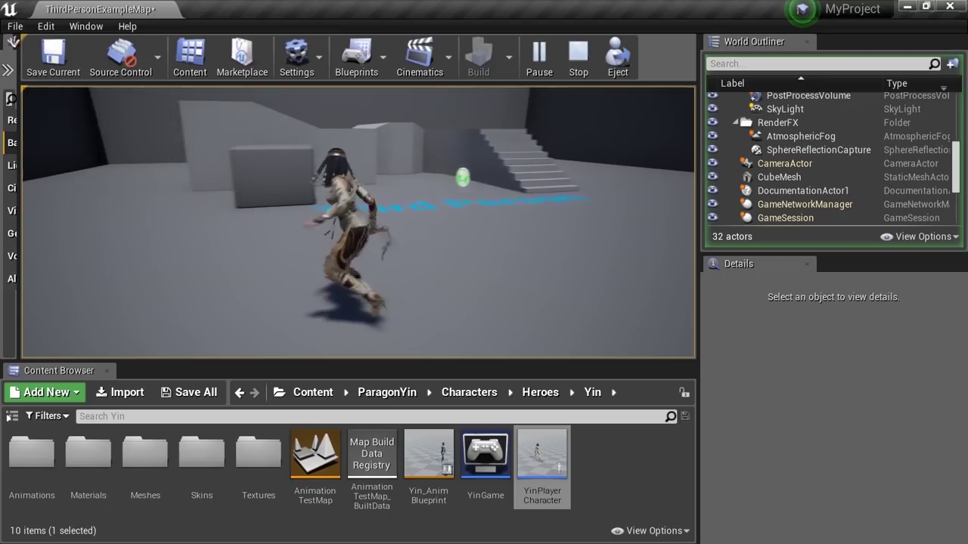
{"action": "key", "text": "w"}
{"action": "key", "text": "d"}
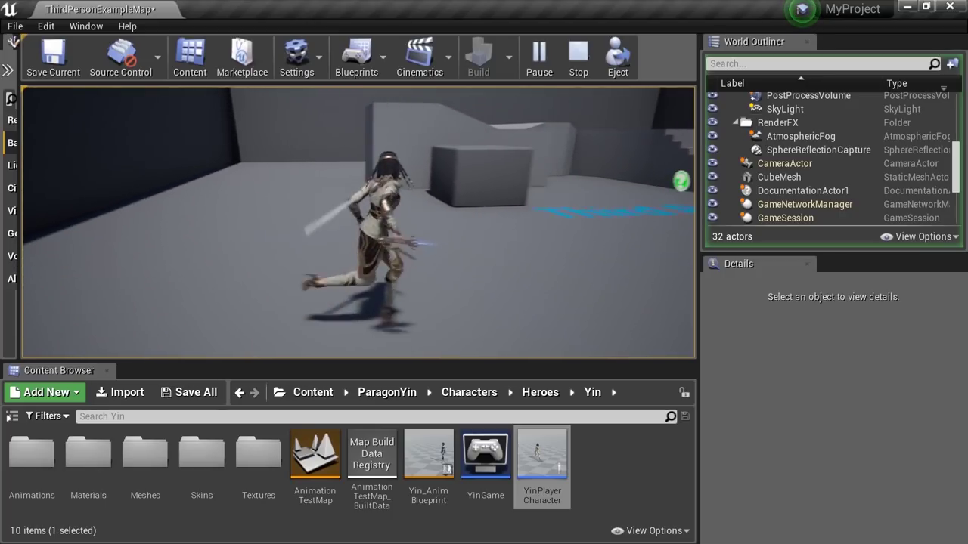
{"action": "key", "text": "w"}
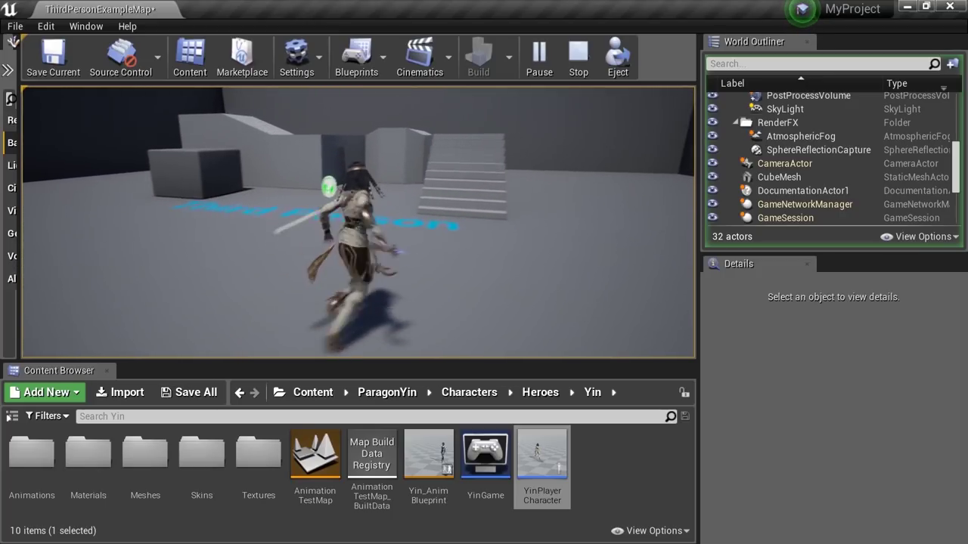
{"action": "key", "text": "w"}
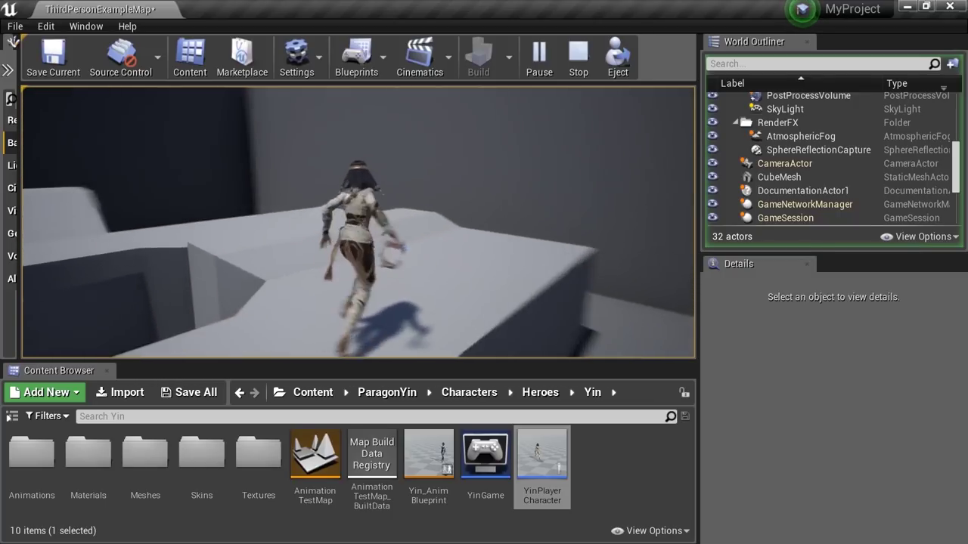
{"action": "key", "text": "w"}
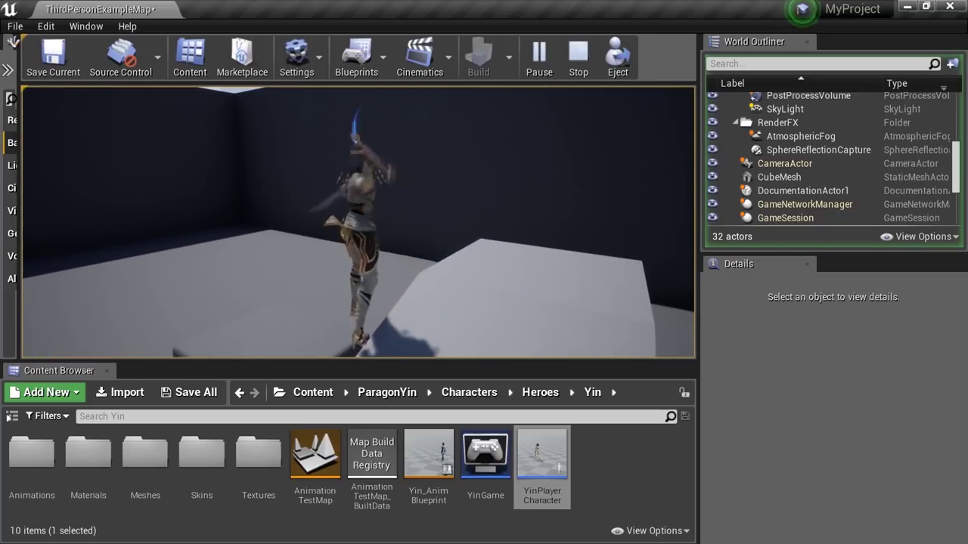
Run the character along the raised platform and back down to the floor beside the Third Person text
{"action": "key", "text": "d"}
{"action": "key", "text": "a"}
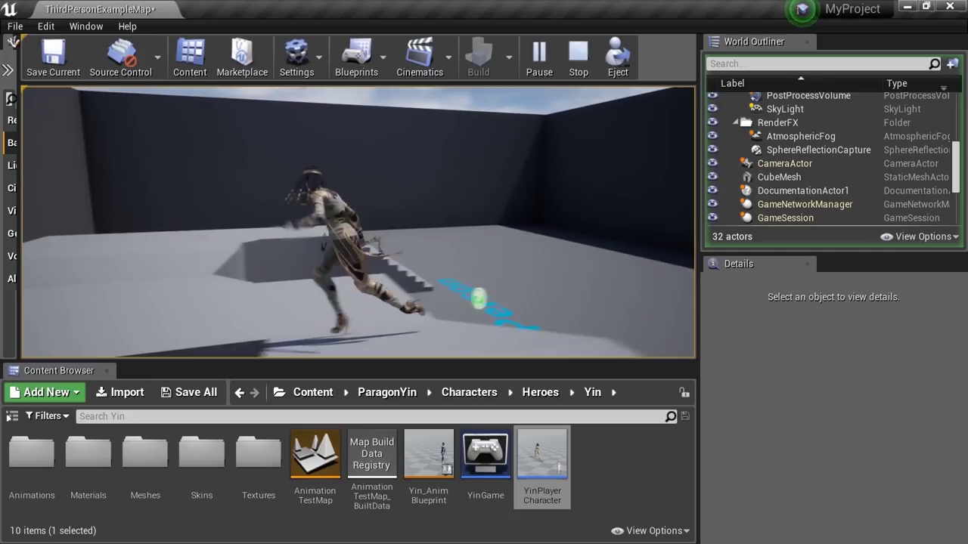
{"action": "key", "text": "w"}
{"action": "key", "text": "w"}
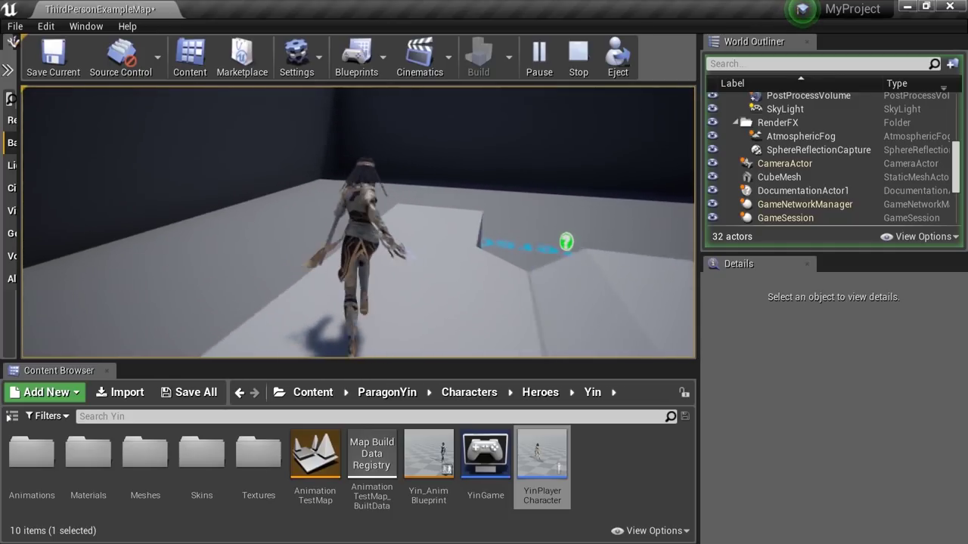
{"action": "key", "text": "w"}
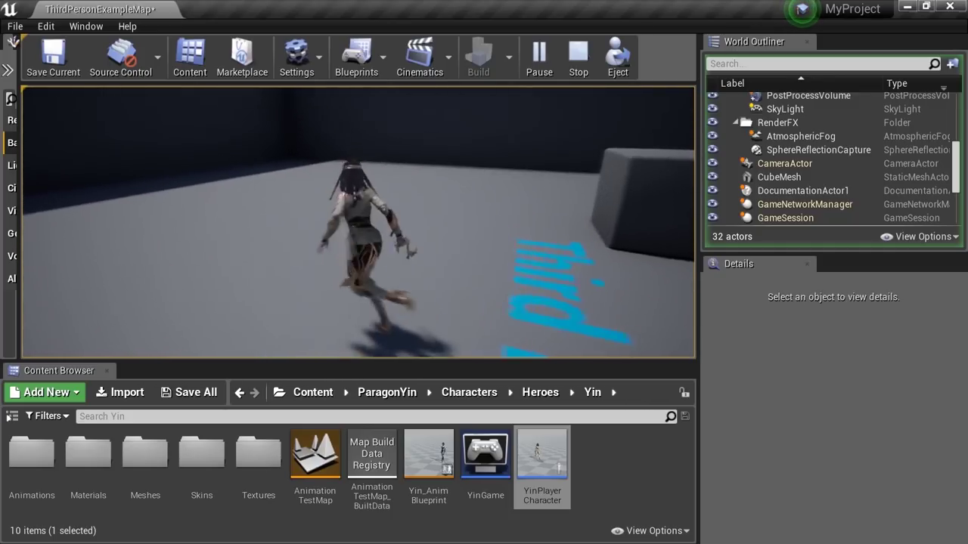
Test running in all four directions on the open floor, including toward the camera, and head back to the stairs
{"action": "key", "text": "a"}
{"action": "key", "text": "w"}
{"action": "key", "text": "d"}
{"action": "key", "text": "s"}
{"action": "key", "text": "s"}
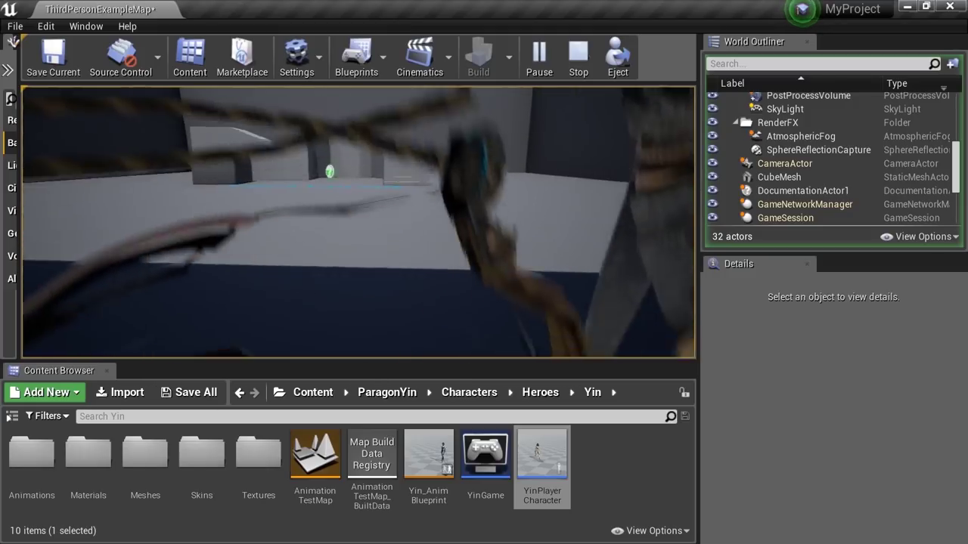
{"action": "key", "text": "w"}
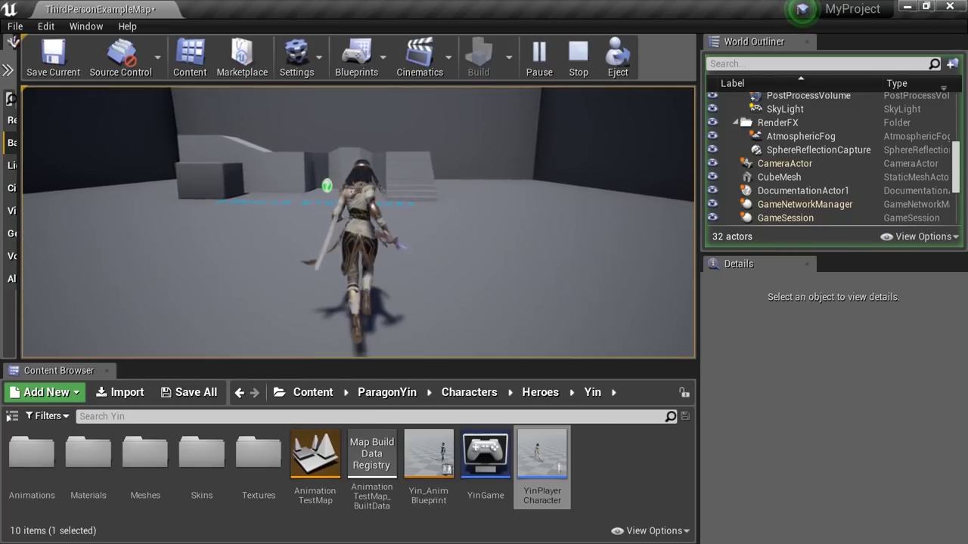
Take the character up the stairs again and test jumping while moving over the raised platforms
{"action": "key", "text": "a"}
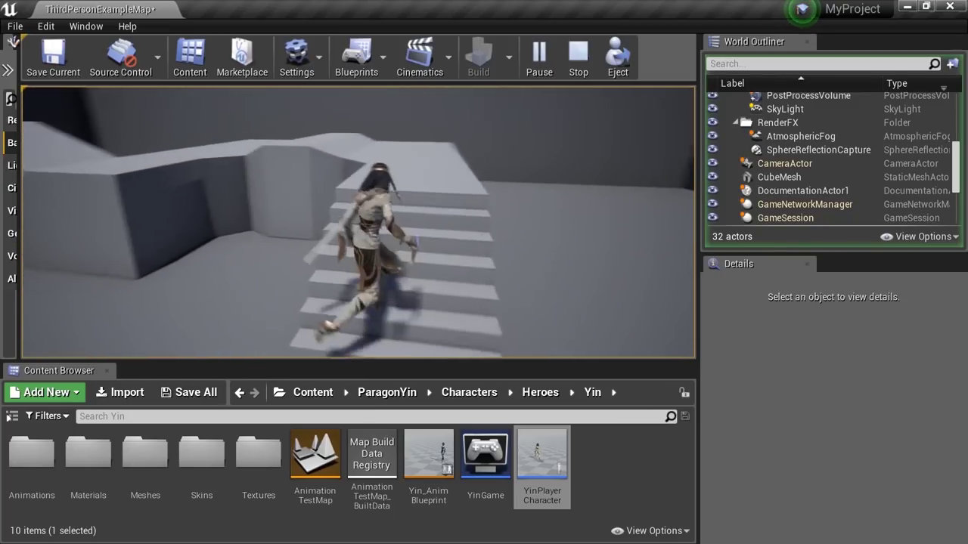
{"action": "key", "text": "d"}
{"action": "key", "text": "space"}
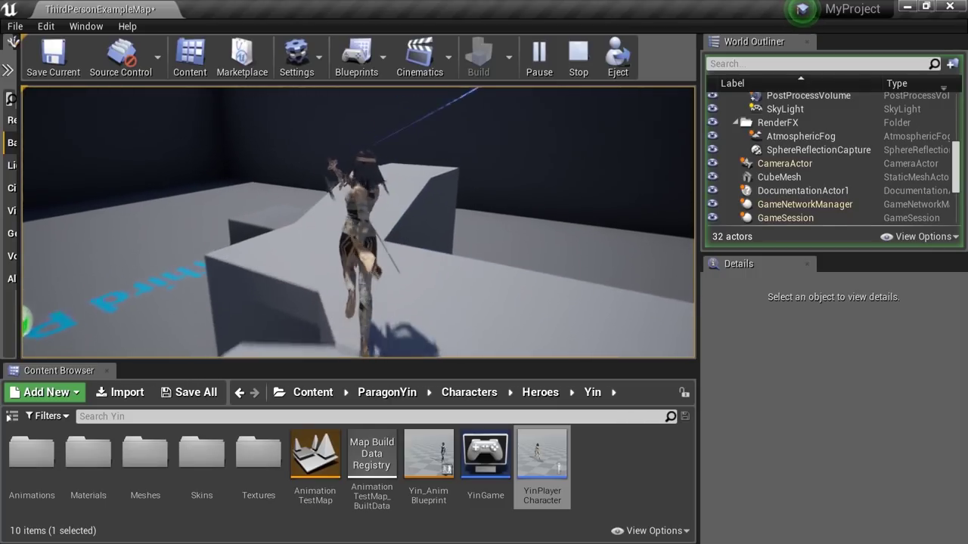
{"action": "key", "text": "space"}
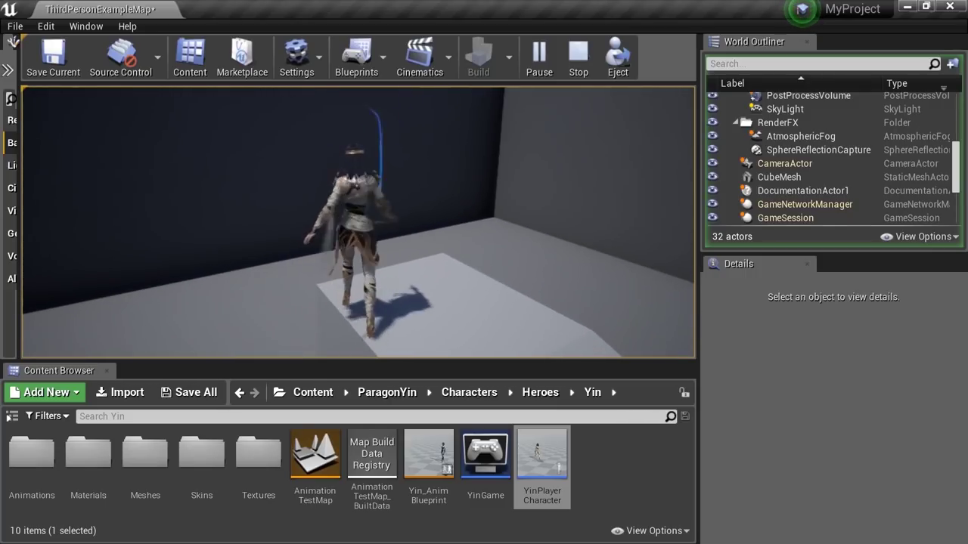
{"action": "key", "text": "d"}
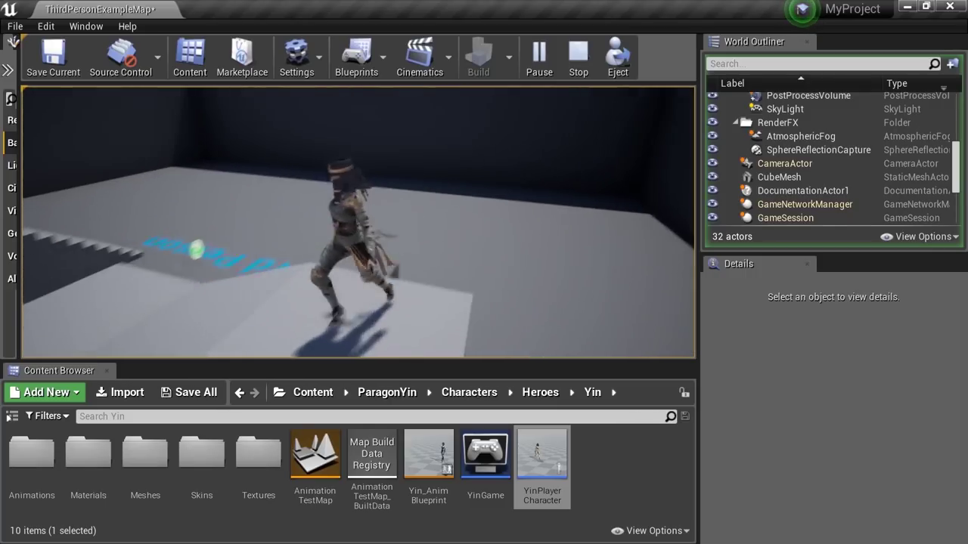
{"action": "key", "text": "w"}
{"action": "key", "text": "space"}
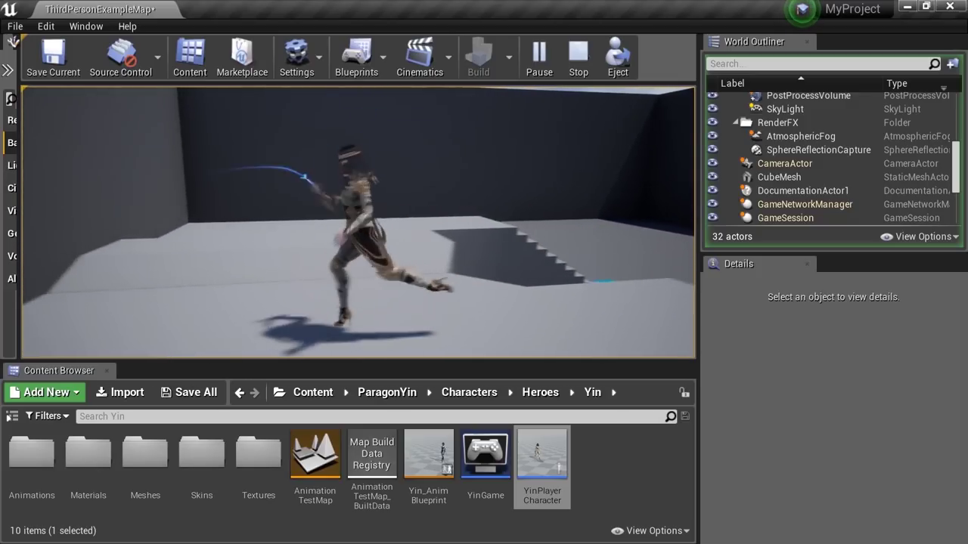
Run the character off the platform back to the Third Person floor text and end the play session
{"action": "key", "text": "w"}
{"action": "key", "text": "w"}
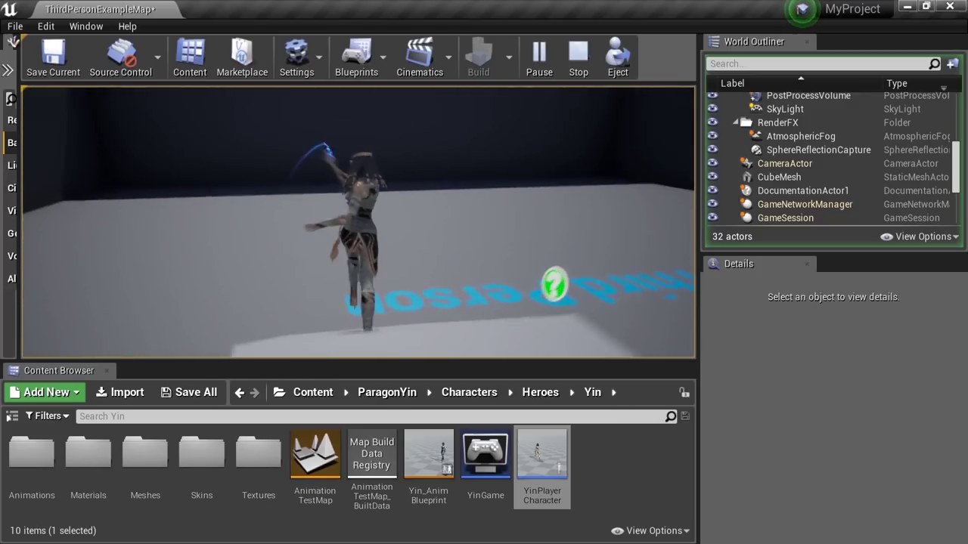
{"action": "key", "text": "w"}
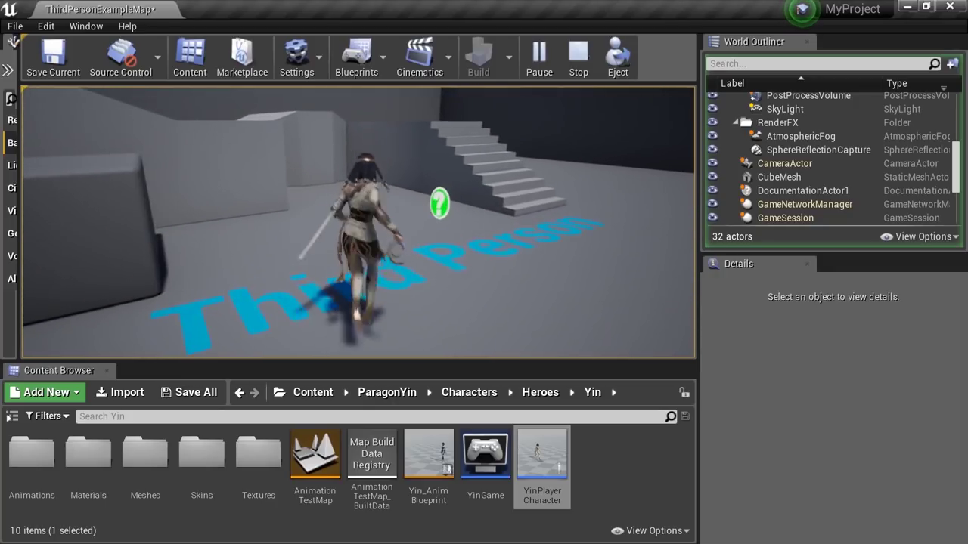
{"action": "key", "text": "Escape"}
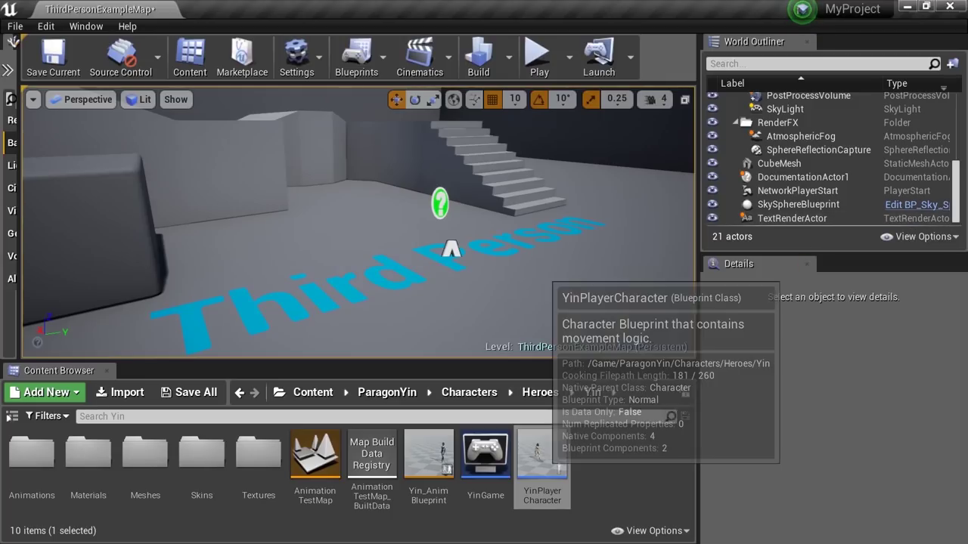
Open the YinPlayerCharacter blueprint and view its whole Event Graph with the input and combo sections
{"action": "double_click", "coordinate": [542, 457]}
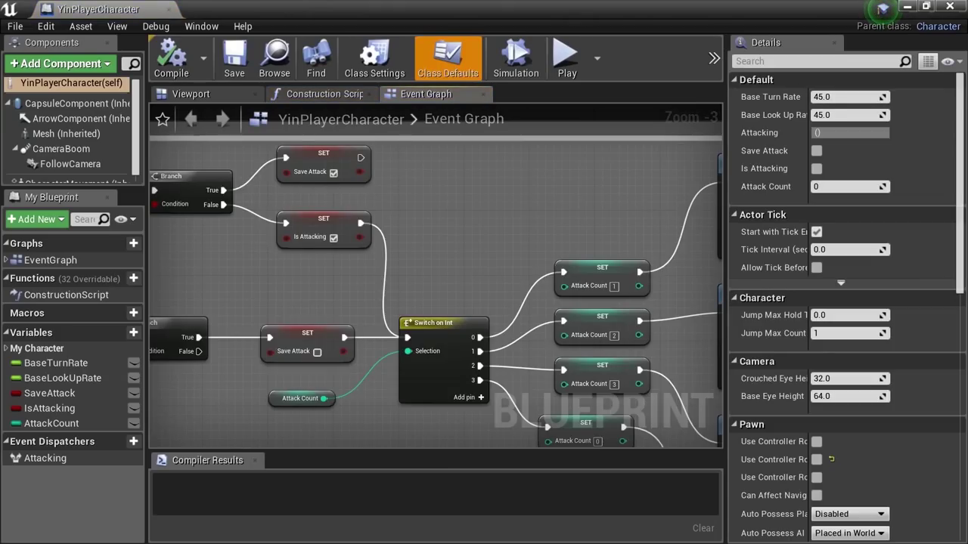
{"action": "scroll", "coordinate": [456, 415], "scroll_direction": "down", "scroll_amount": 4}
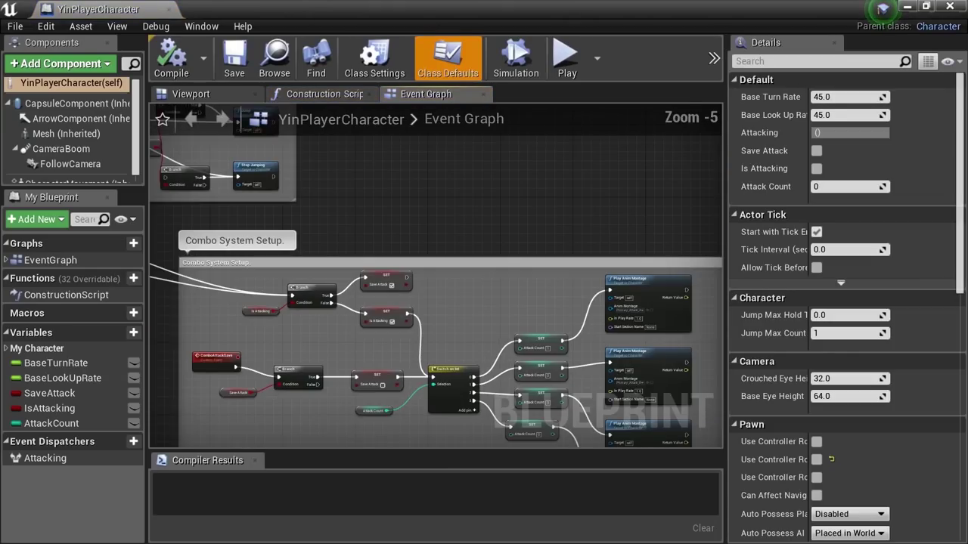
{"action": "scroll", "coordinate": [461, 416], "scroll_direction": "down", "scroll_amount": 5}
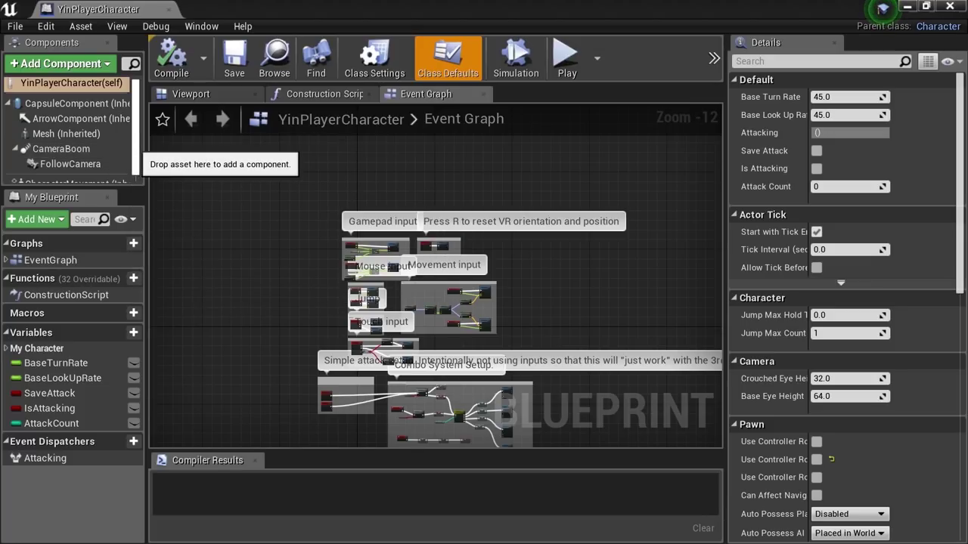
Raise the Jump Z Velocity of the CharacterMovement component to about 1177.53
{"action": "scroll", "coordinate": [76, 129], "scroll_direction": "down", "scroll_amount": 1}
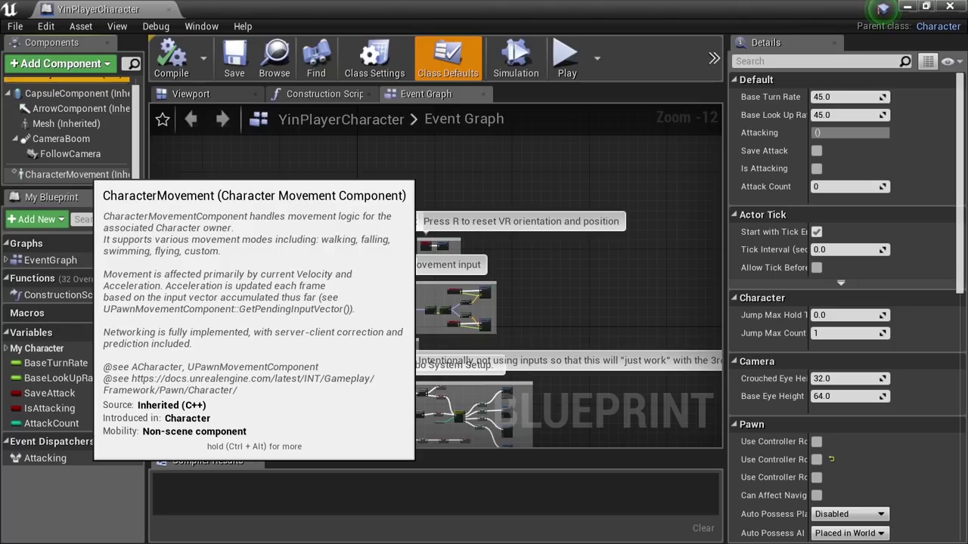
{"action": "left_click", "coordinate": [67, 174]}
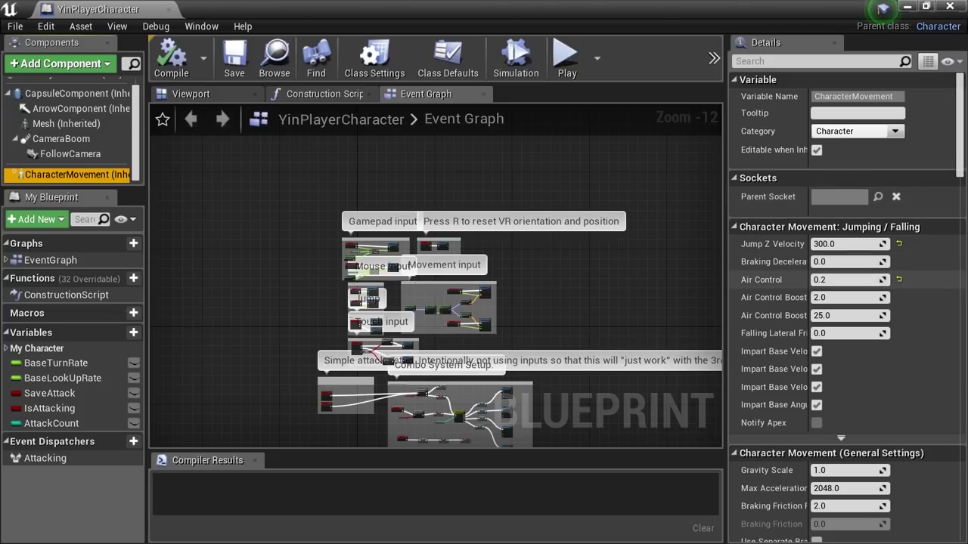
{"action": "scroll", "coordinate": [771, 276], "scroll_direction": "down", "scroll_amount": 1}
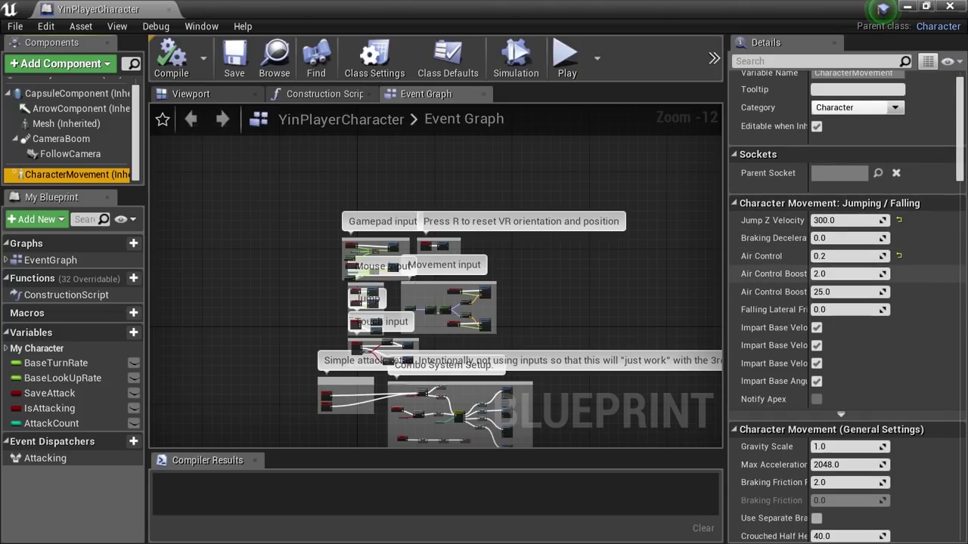
{"action": "left_click", "coordinate": [845, 220]}
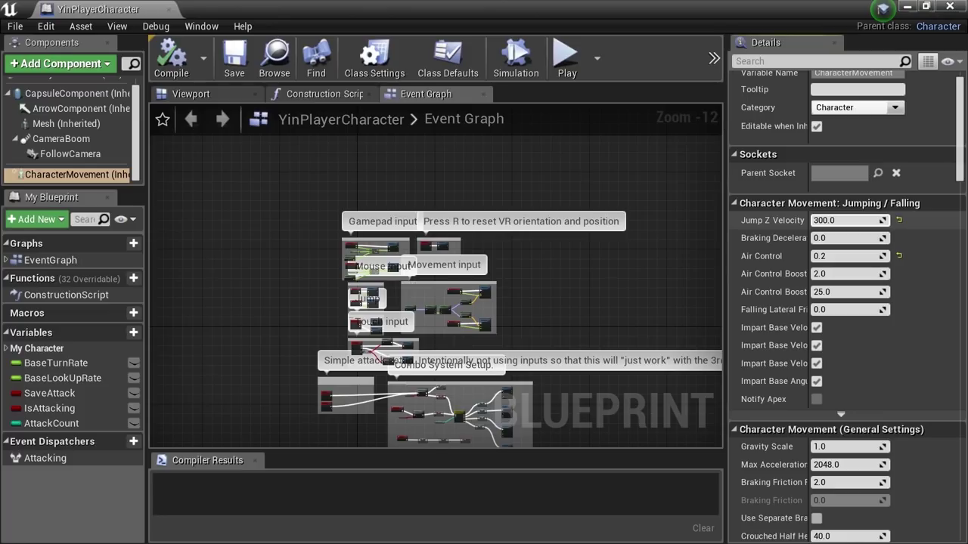
{"action": "left_click_drag", "start_coordinate": [845, 220], "coordinate": [836, 220]}
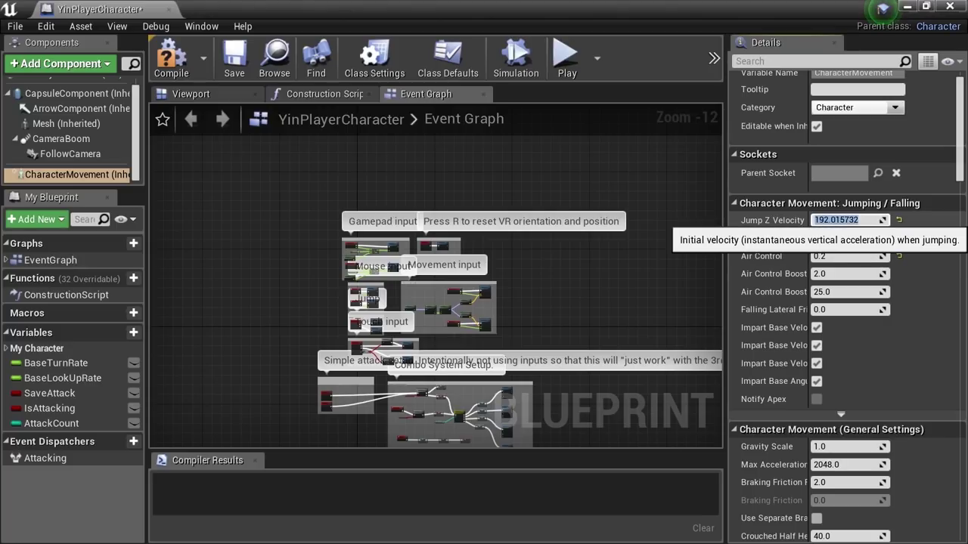
{"action": "left_click", "coordinate": [847, 220]}
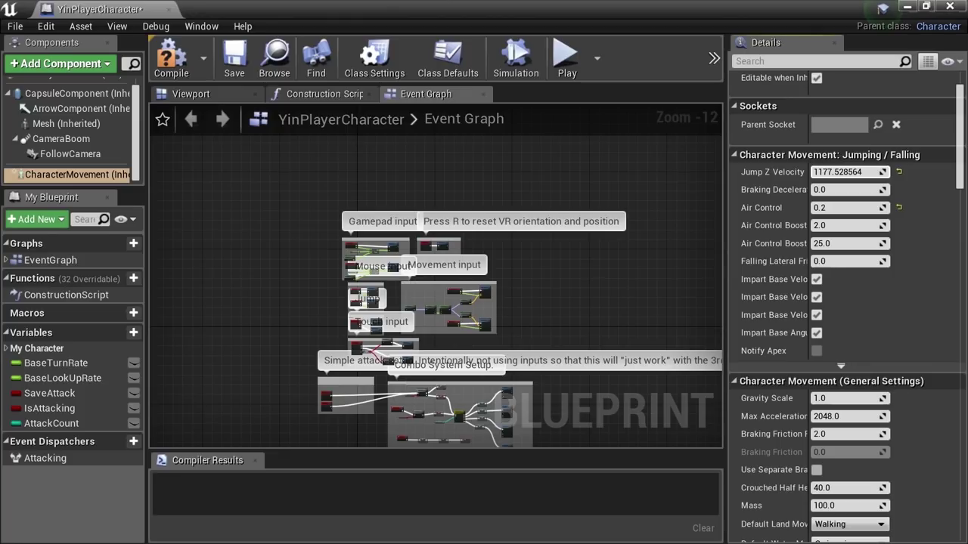
Examine the CharacterMovement component's general and walking settings, including the available Default Land Movement Mode options
{"action": "scroll", "coordinate": [851, 399], "scroll_direction": "down", "scroll_amount": 4}
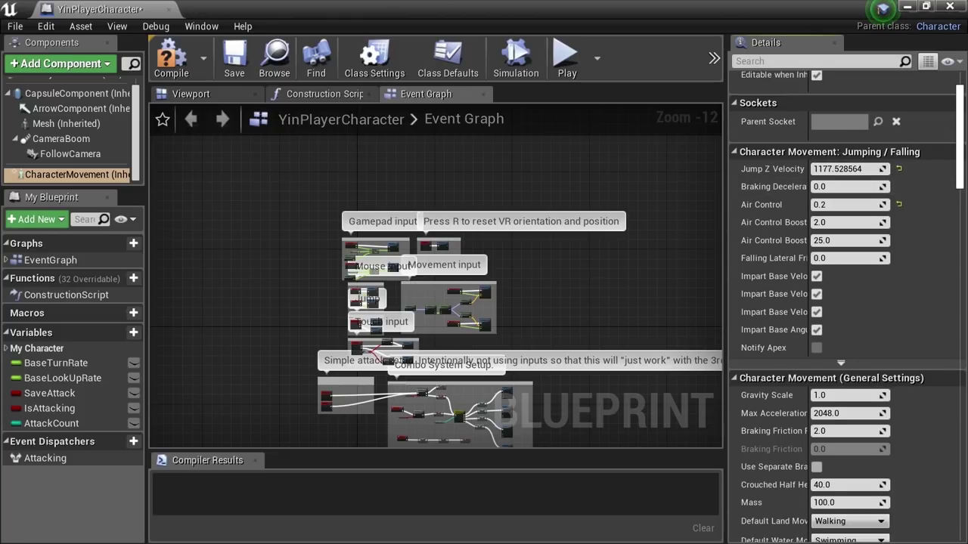
{"action": "scroll", "coordinate": [850, 399], "scroll_direction": "down", "scroll_amount": 3}
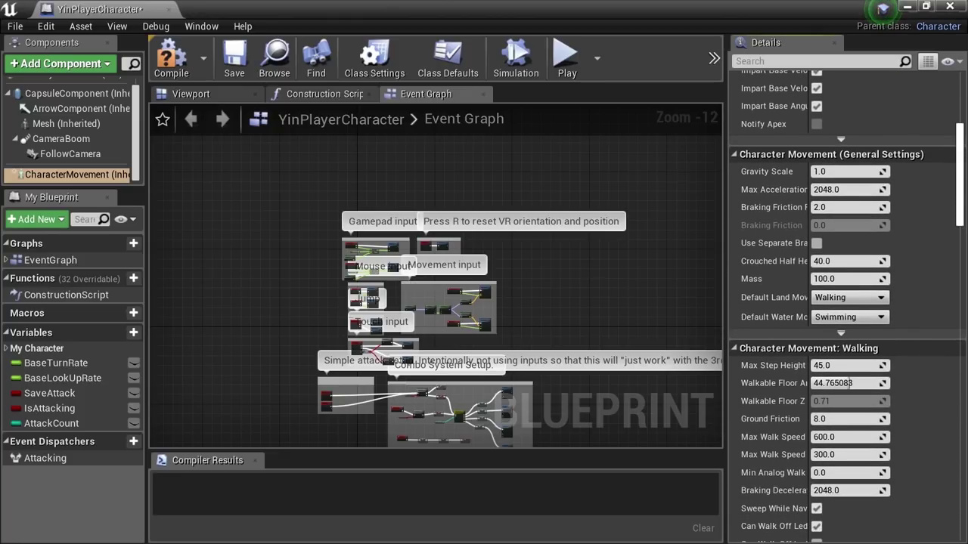
{"action": "scroll", "coordinate": [850, 378], "scroll_direction": "up", "scroll_amount": 2}
{"action": "scroll", "coordinate": [850, 352], "scroll_direction": "down", "scroll_amount": 2}
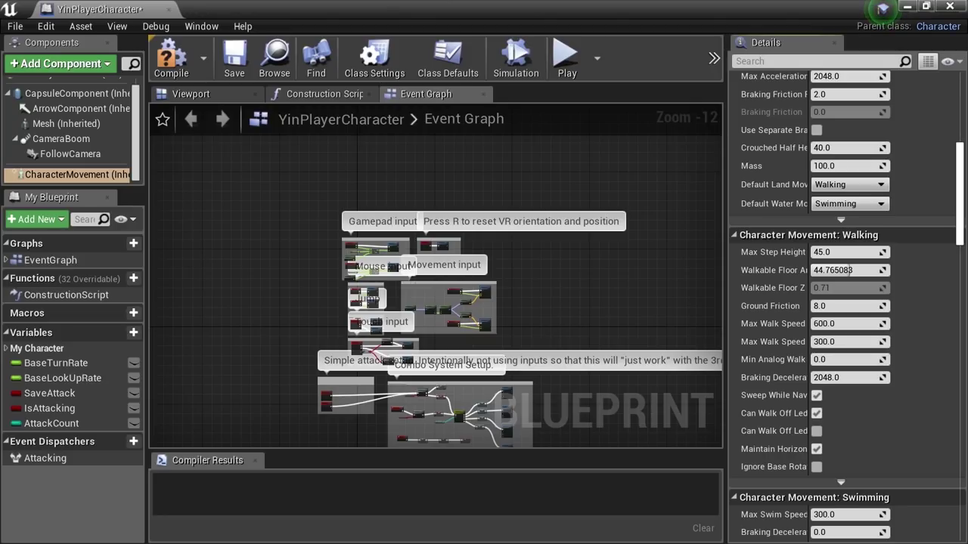
{"action": "scroll", "coordinate": [849, 270], "scroll_direction": "up", "scroll_amount": 2}
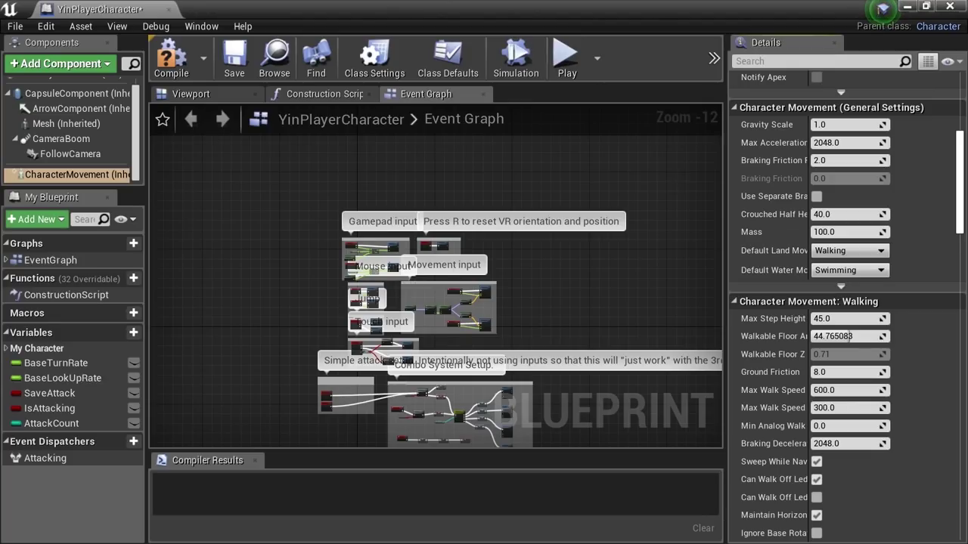
{"action": "scroll", "coordinate": [854, 249], "scroll_direction": "down", "scroll_amount": 1}
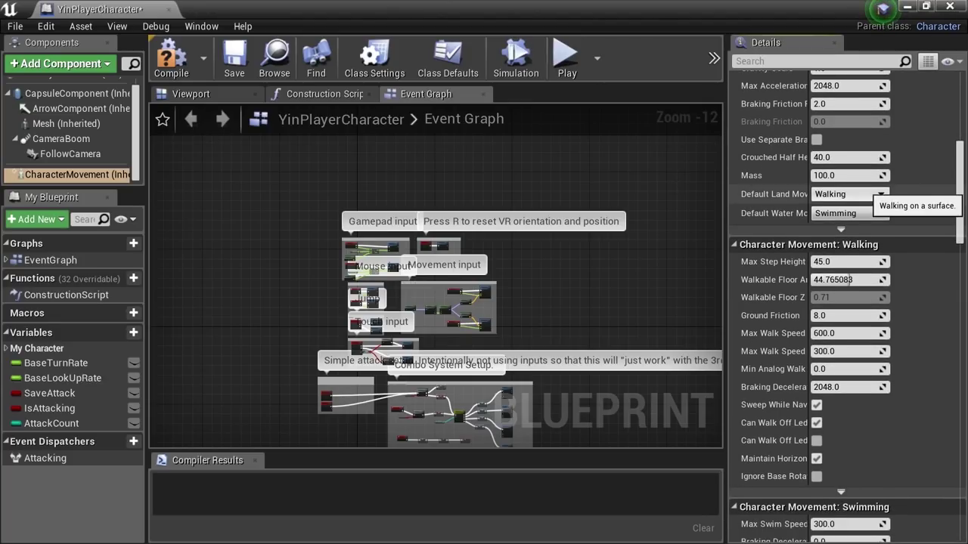
{"action": "left_click", "coordinate": [847, 195]}
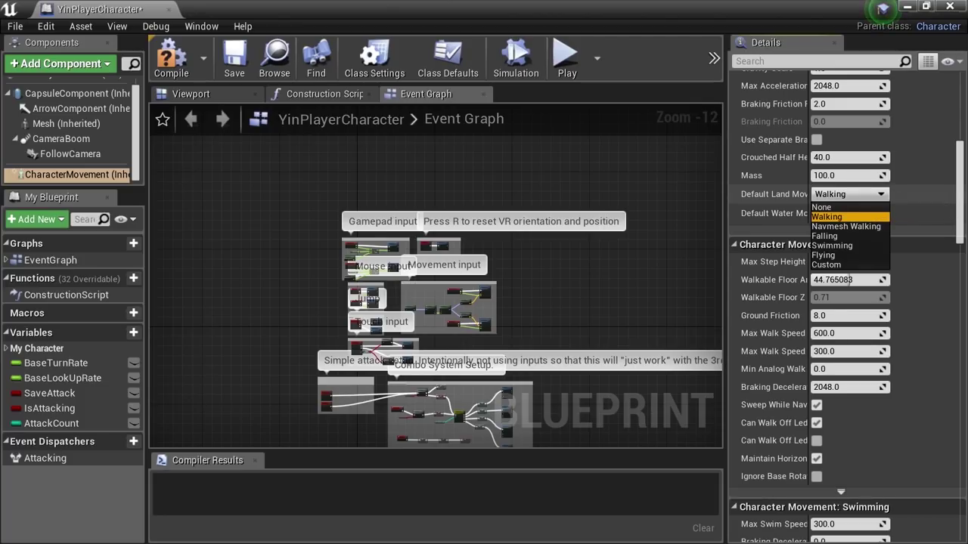
{"action": "key", "text": "Escape"}
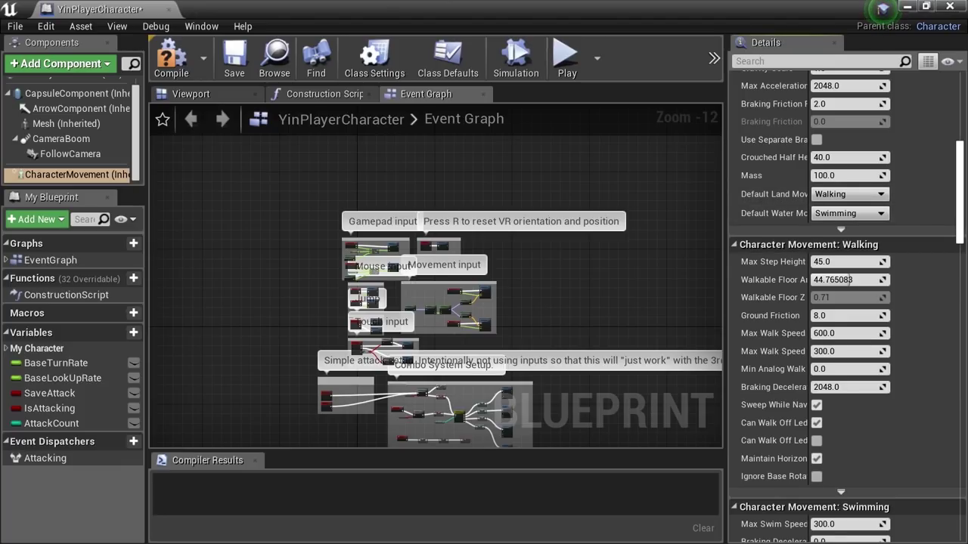
{"action": "scroll", "coordinate": [849, 279], "scroll_direction": "down", "scroll_amount": 3}
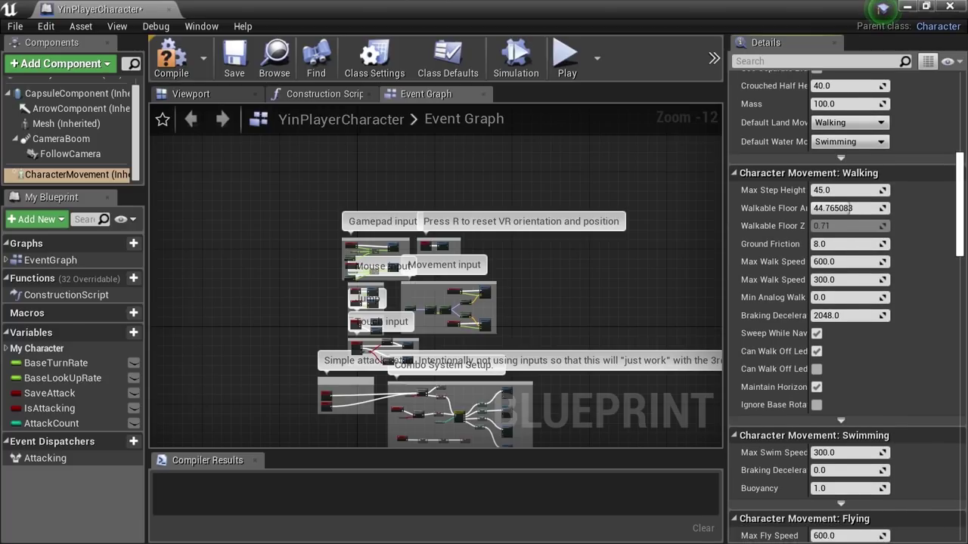
Turn off Orient Rotation to Movement in the CharacterMovement component's rotation settings
{"action": "scroll", "coordinate": [849, 279], "scroll_direction": "down", "scroll_amount": 3}
{"action": "scroll", "coordinate": [849, 279], "scroll_direction": "down", "scroll_amount": 2}
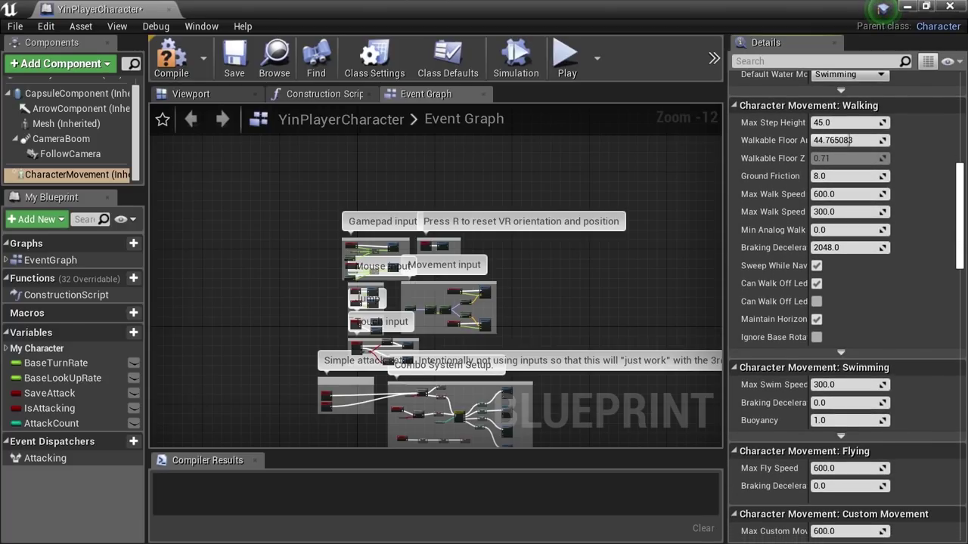
{"action": "scroll", "coordinate": [846, 302], "scroll_direction": "down", "scroll_amount": 5}
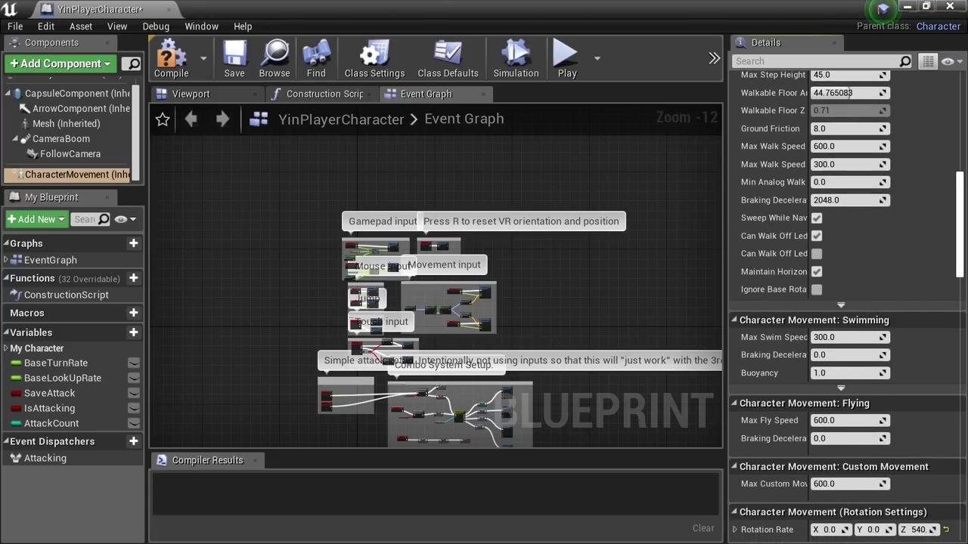
{"action": "scroll", "coordinate": [847, 302], "scroll_direction": "down", "scroll_amount": 6}
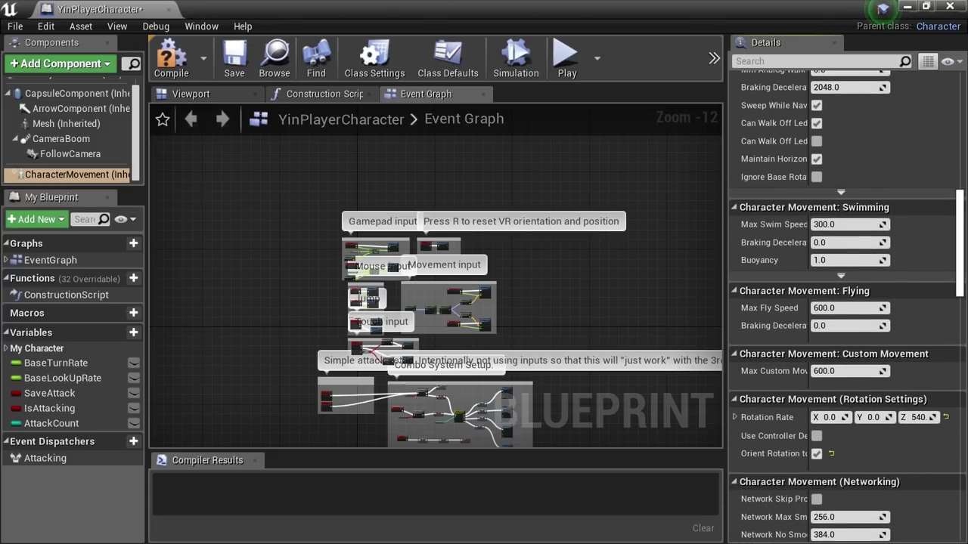
{"action": "scroll", "coordinate": [847, 302], "scroll_direction": "down", "scroll_amount": 2}
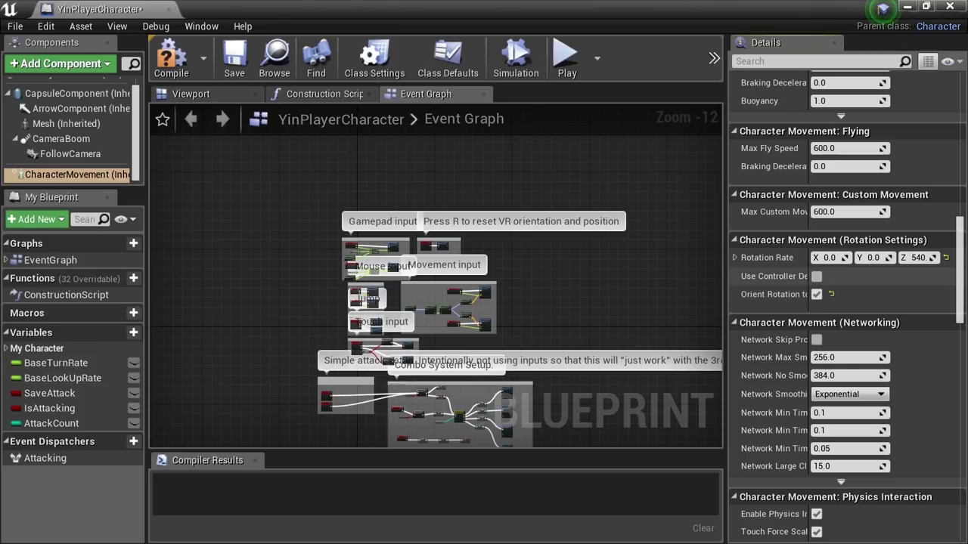
{"action": "mouse_move", "coordinate": [768, 258]}
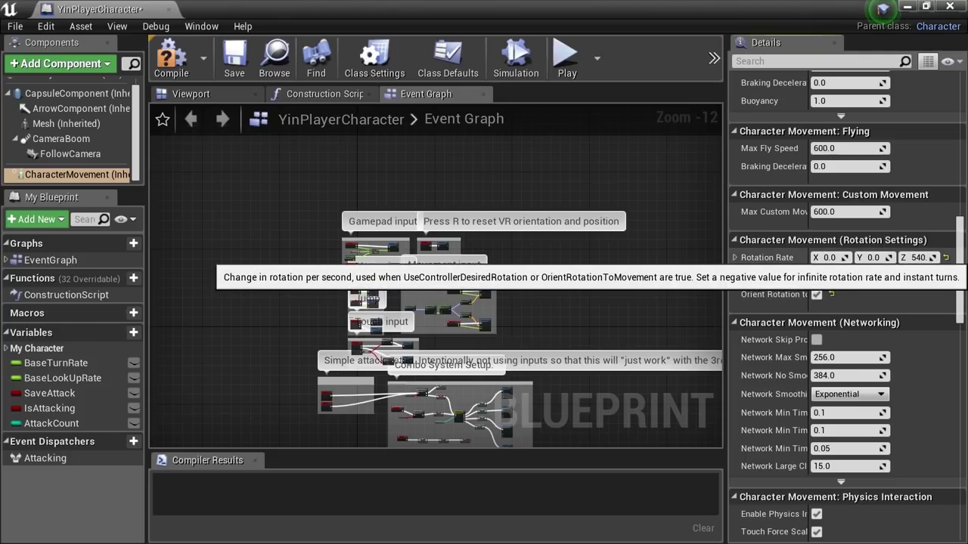
{"action": "mouse_move", "coordinate": [771, 294]}
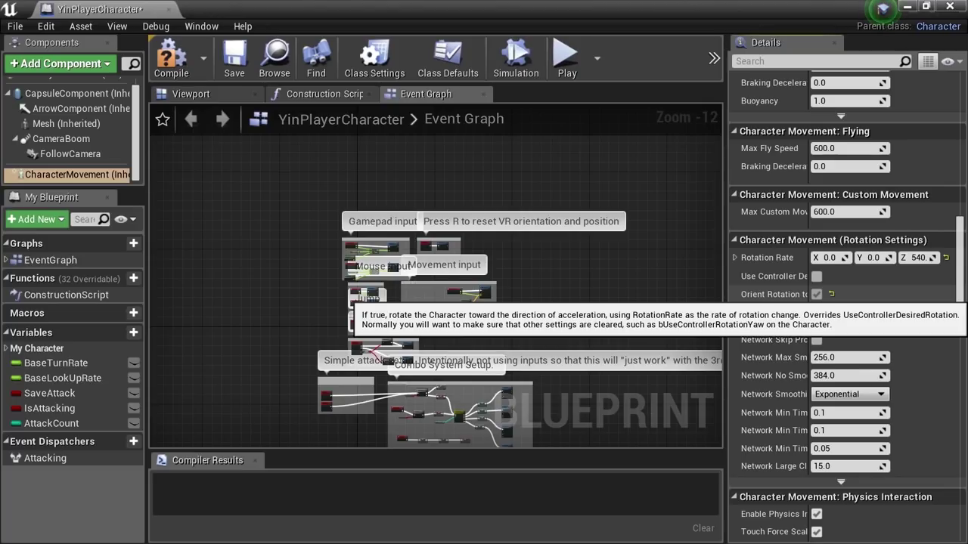
{"action": "left_click", "coordinate": [816, 294]}
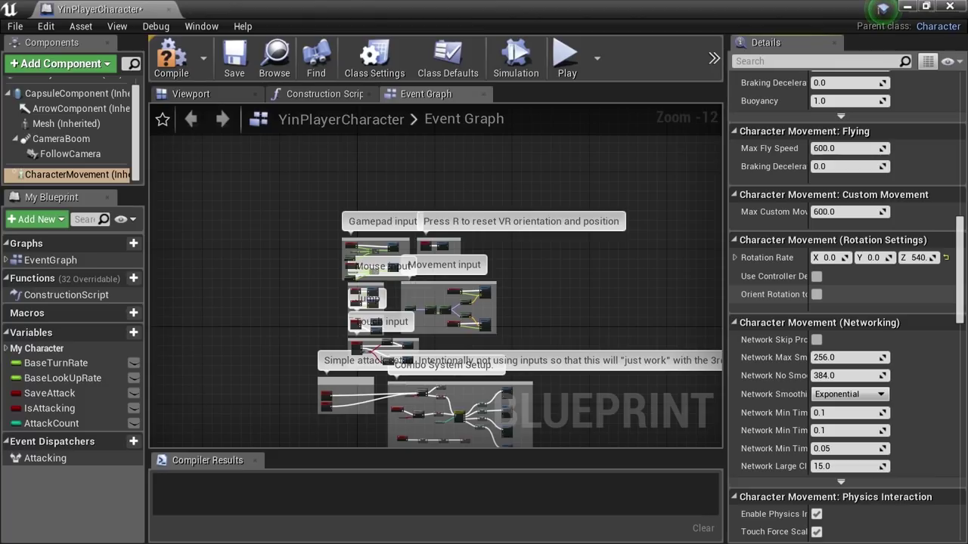
Find the yaw setting in the defaults of YinPlayerCharacter (self) and enable Use Controller Rotation Yaw
{"action": "left_click", "coordinate": [121, 172]}
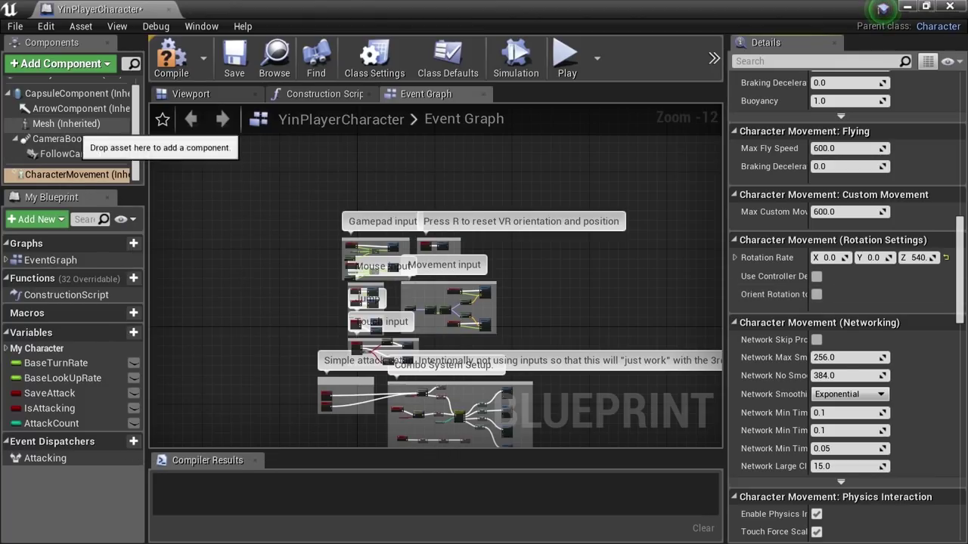
{"action": "scroll", "coordinate": [76, 127], "scroll_direction": "up", "scroll_amount": 1}
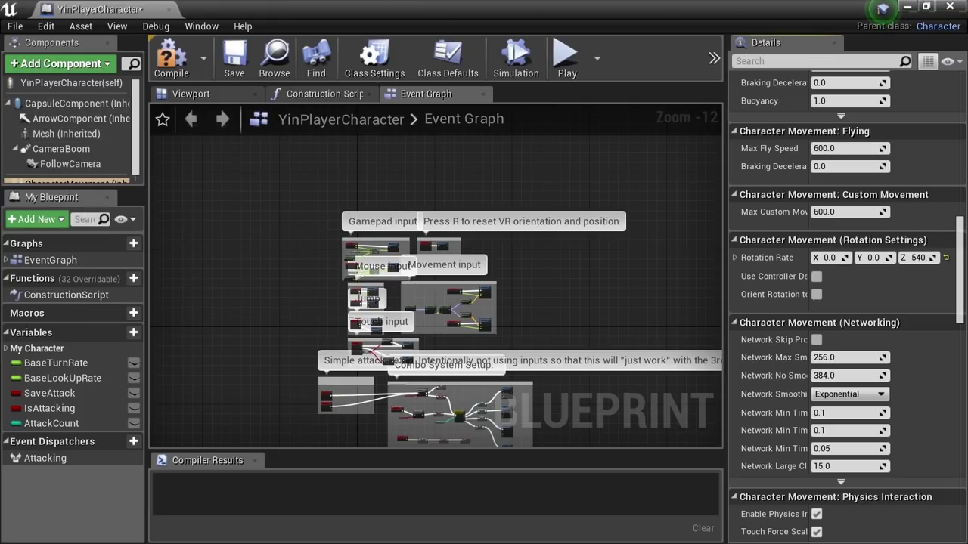
{"action": "left_click", "coordinate": [75, 82]}
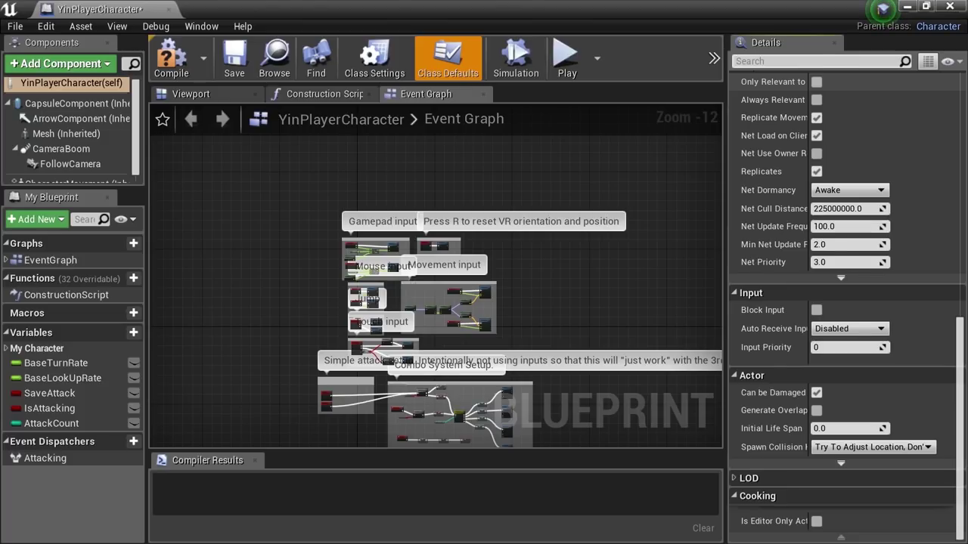
{"action": "type", "text": "yaw"}
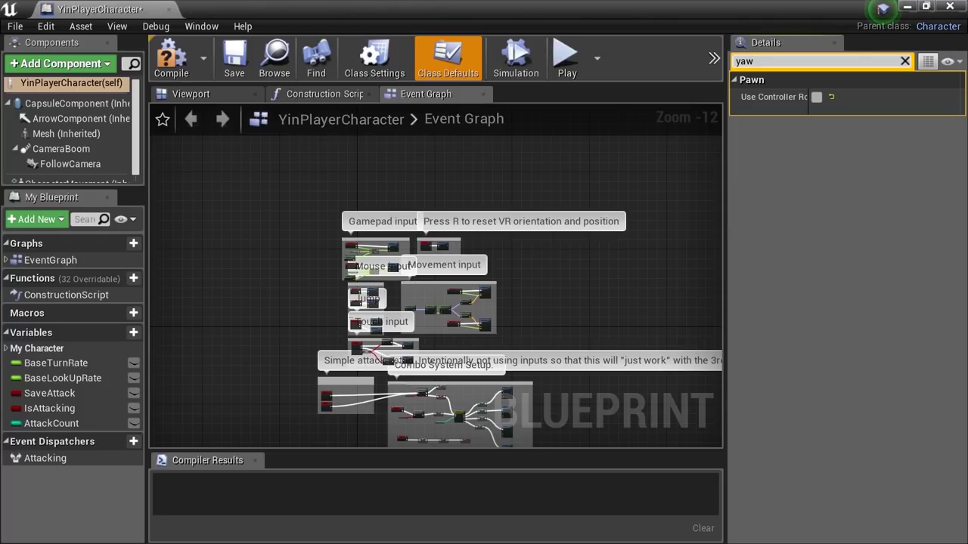
{"action": "left_click", "coordinate": [816, 96]}
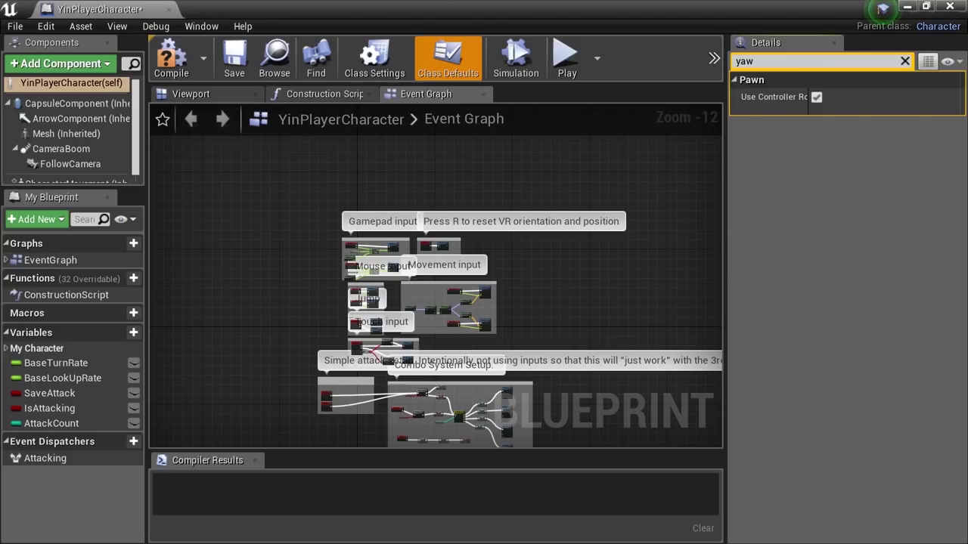
Compile and save the YinPlayerCharacter blueprint, and close it to return to the level
{"action": "left_click", "coordinate": [173, 65]}
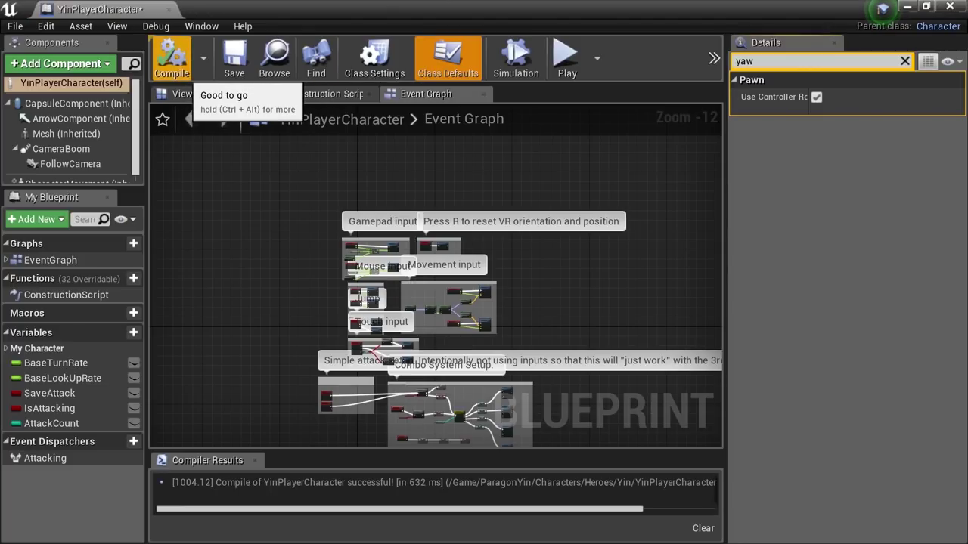
{"action": "left_click", "coordinate": [234, 59]}
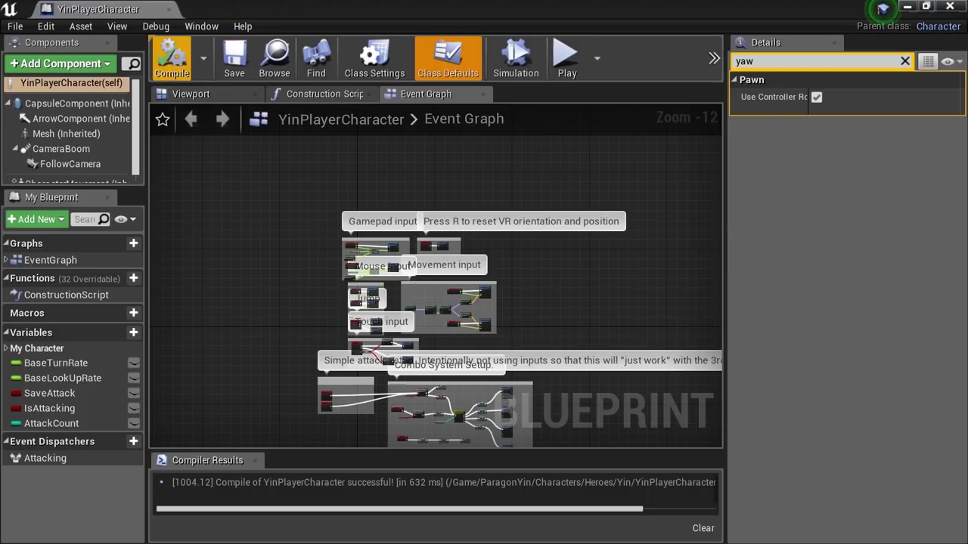
{"action": "left_click", "coordinate": [169, 9]}
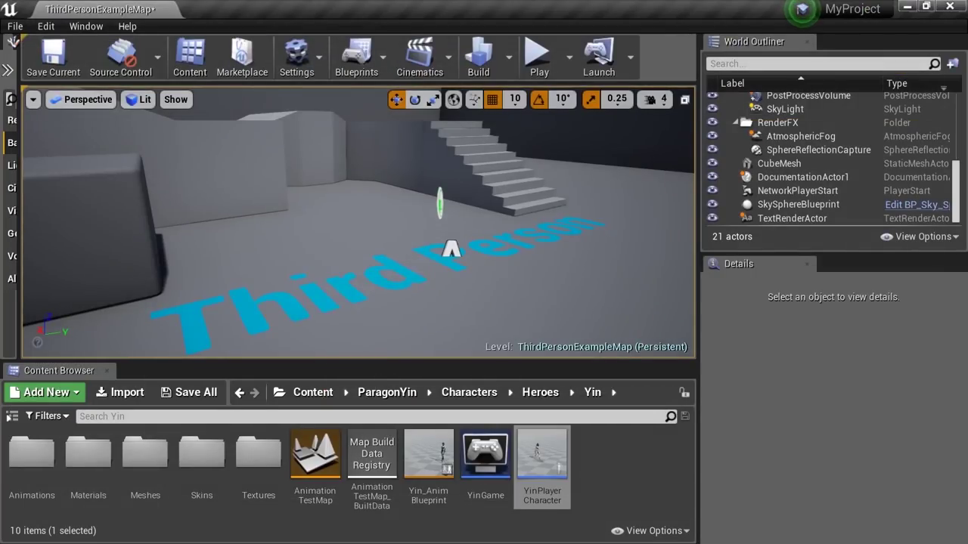
Start a play session and run the character around the floor while turning the camera to test its yaw rotation
{"action": "left_click", "coordinate": [538, 61]}
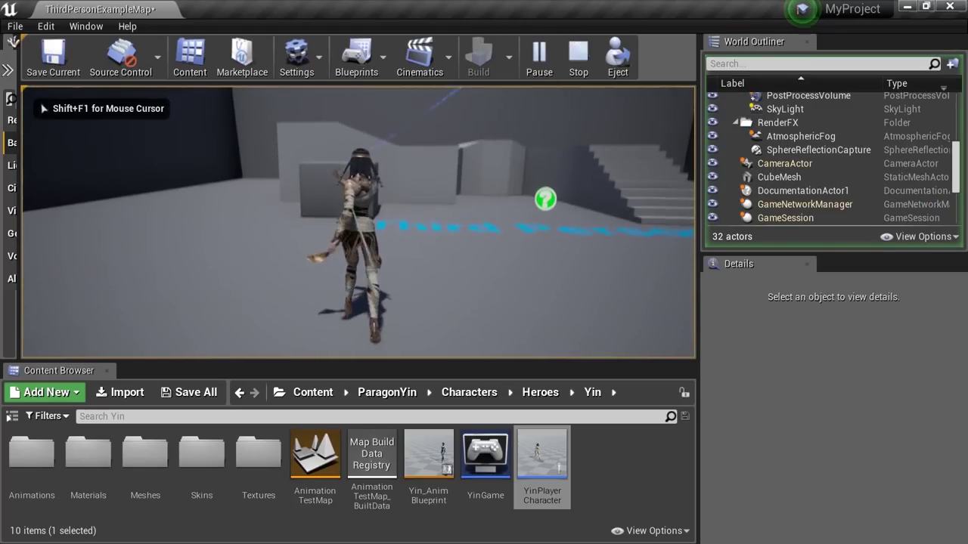
{"action": "key", "text": "w"}
{"action": "key", "text": "s"}
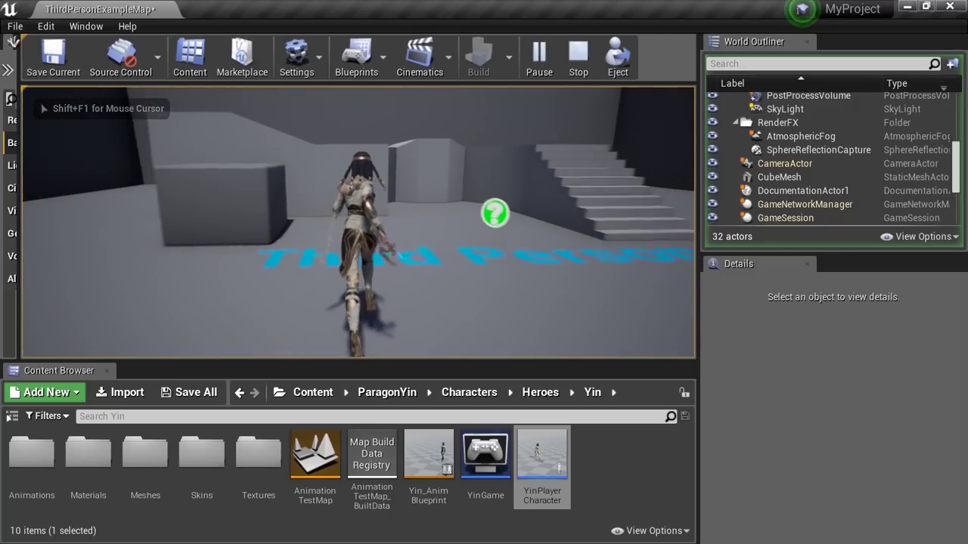
{"action": "key", "text": "w"}
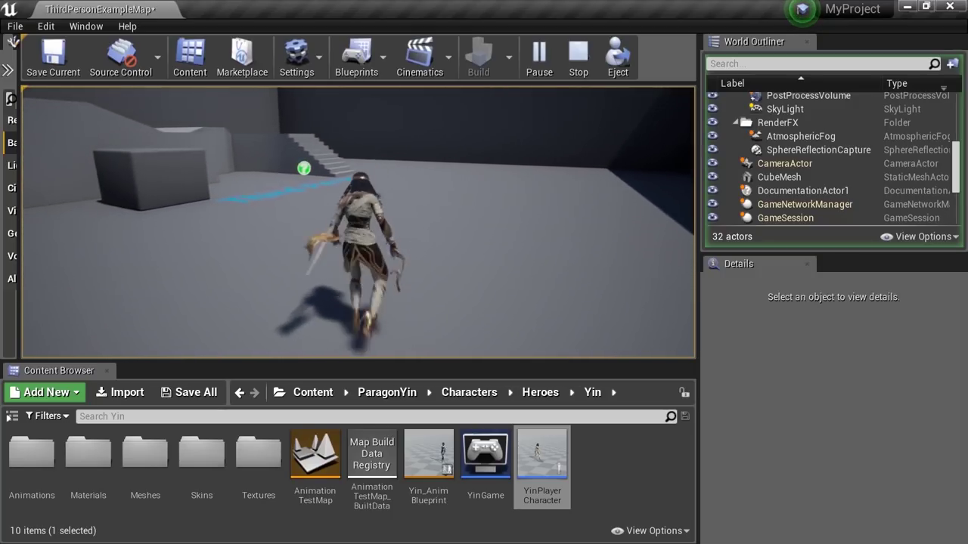
{"action": "key", "text": "w"}
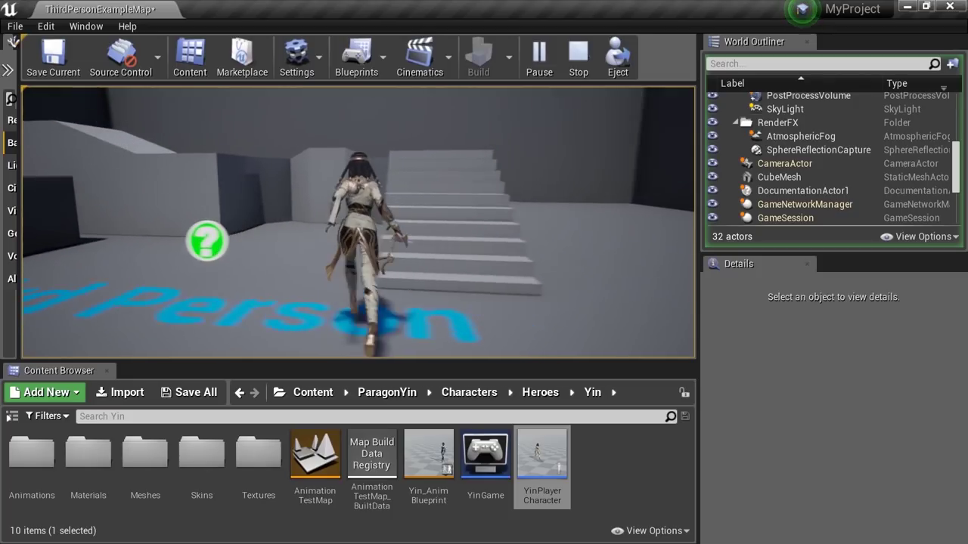
{"action": "key", "text": "w"}
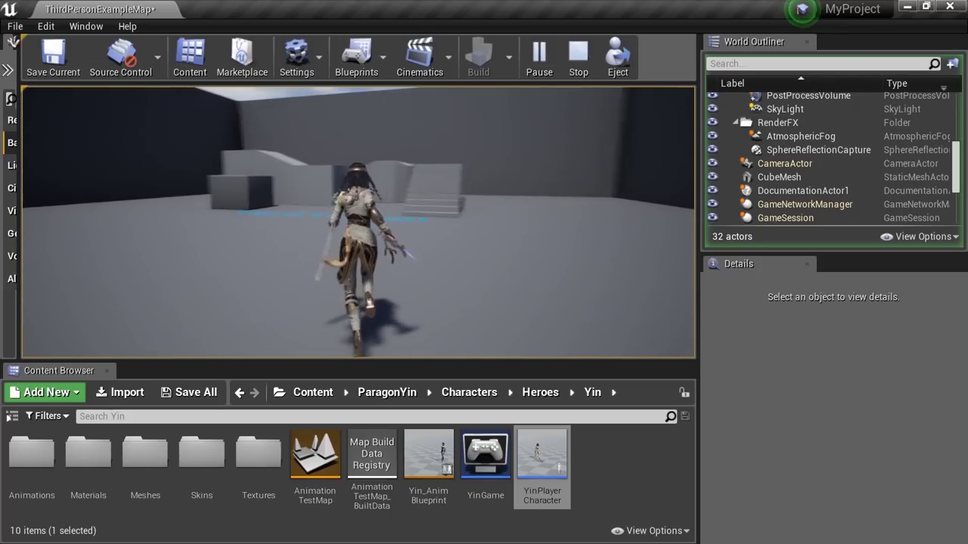
Jump the character across the raised blocks and the stair platform, and bring it down to the Third Person floor text
{"action": "key", "text": "w"}
{"action": "key", "text": "space"}
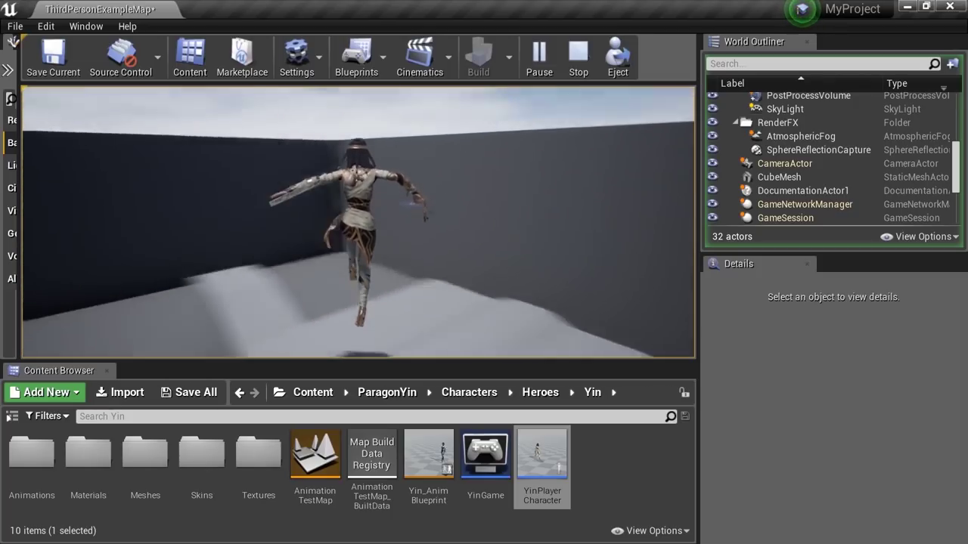
{"action": "key", "text": "w"}
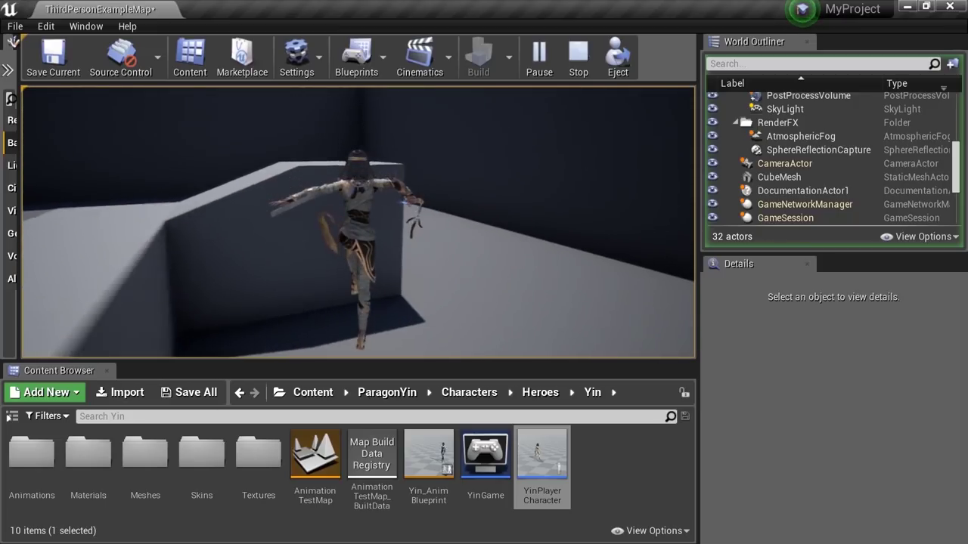
{"action": "key", "text": "w"}
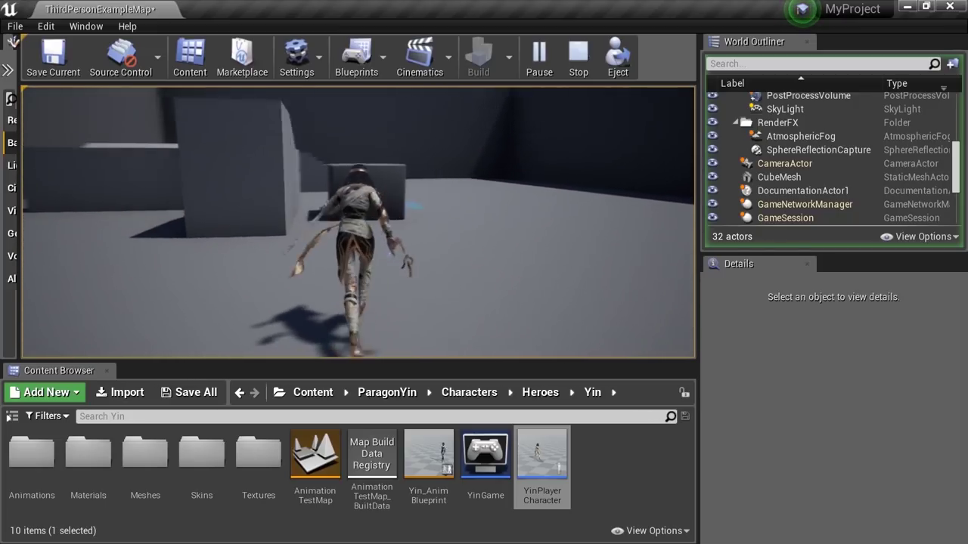
{"action": "key", "text": "space"}
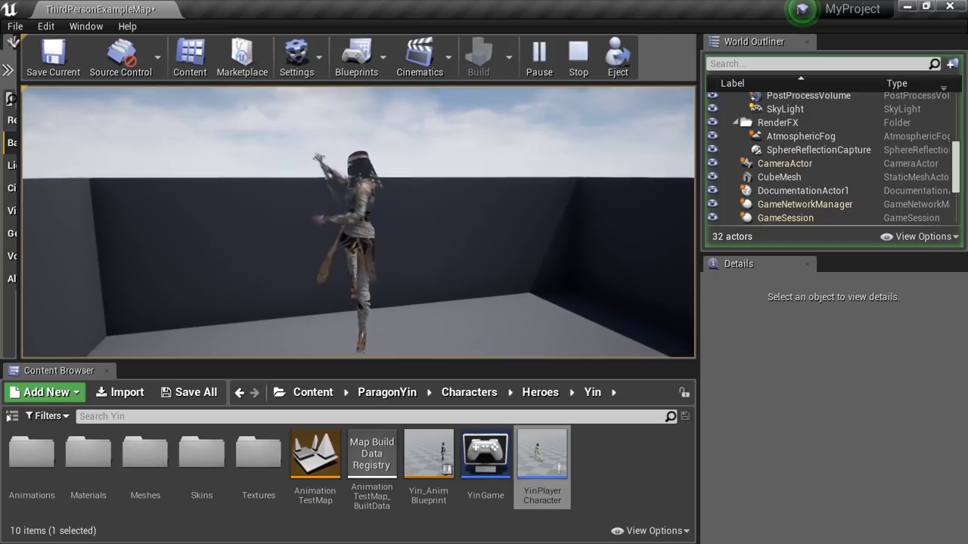
{"action": "key", "text": "w"}
{"action": "key", "text": "w"}
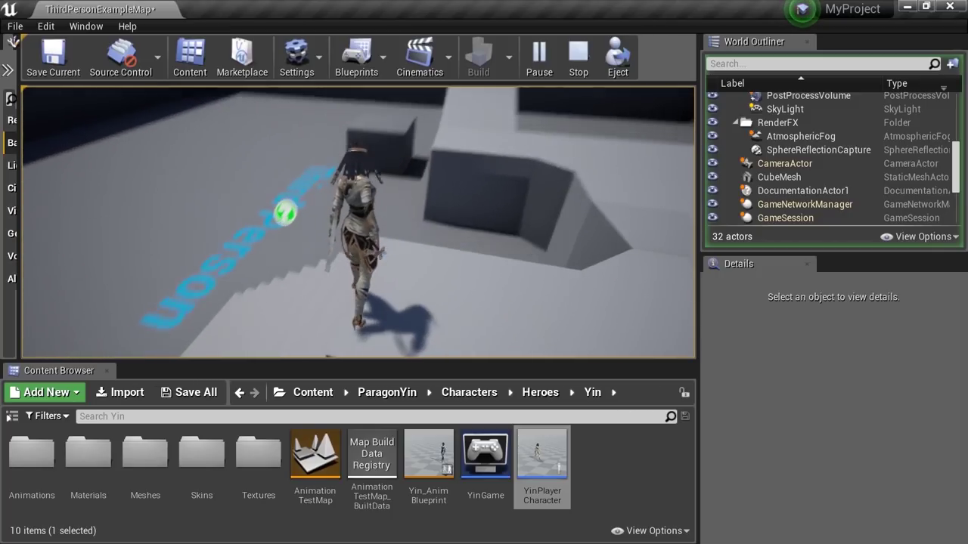
{"action": "key", "text": "w"}
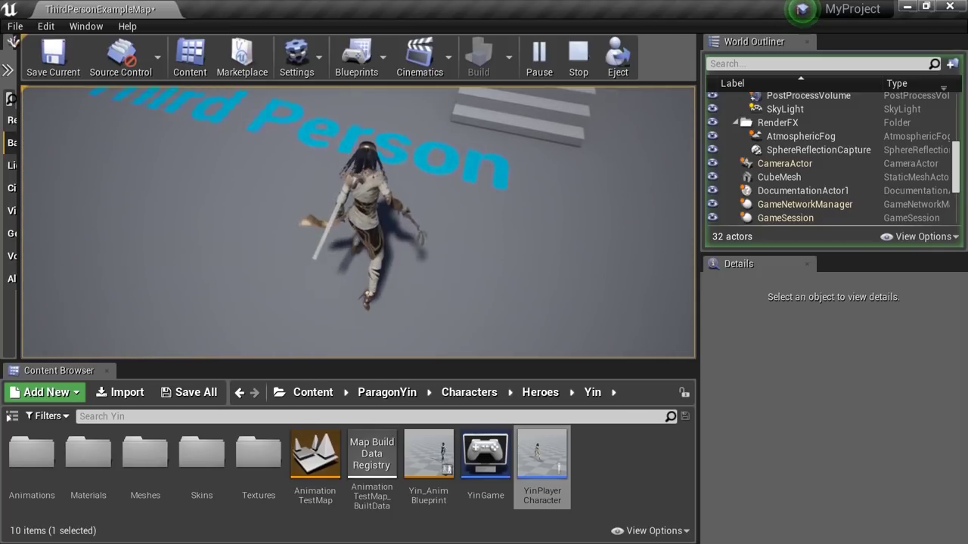
Run the character past the cube and the stairs while swinging the camera to check that its body faces the view direction
{"action": "key", "text": "w"}
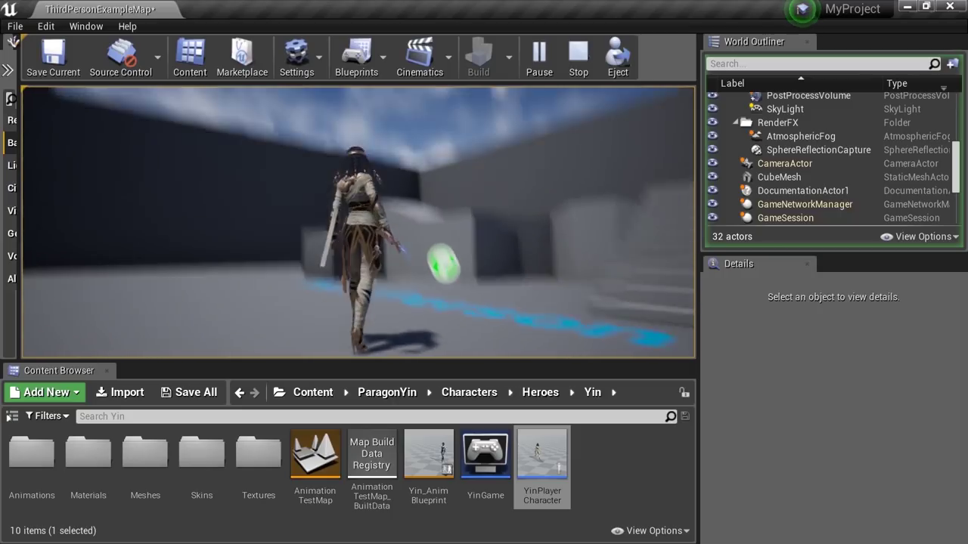
{"action": "key", "text": "w"}
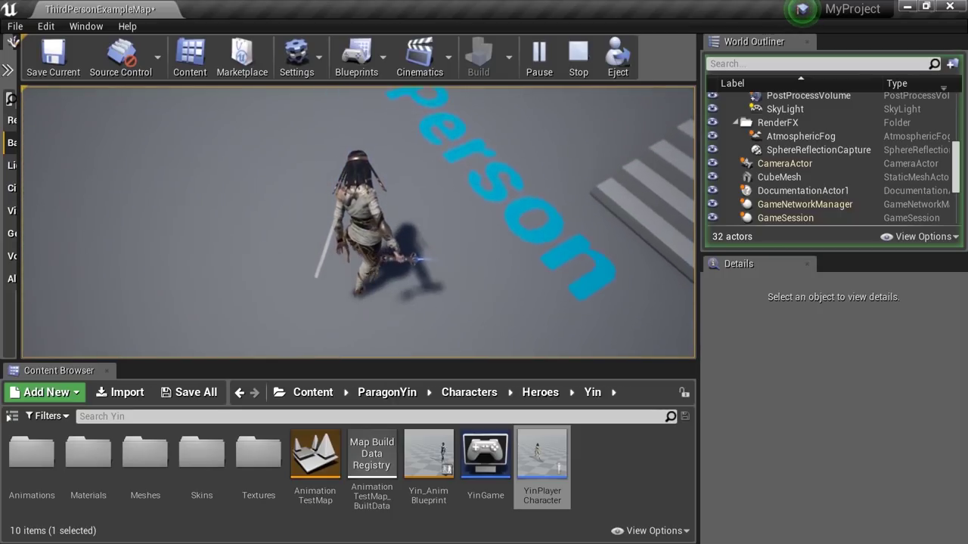
{"action": "key", "text": "w"}
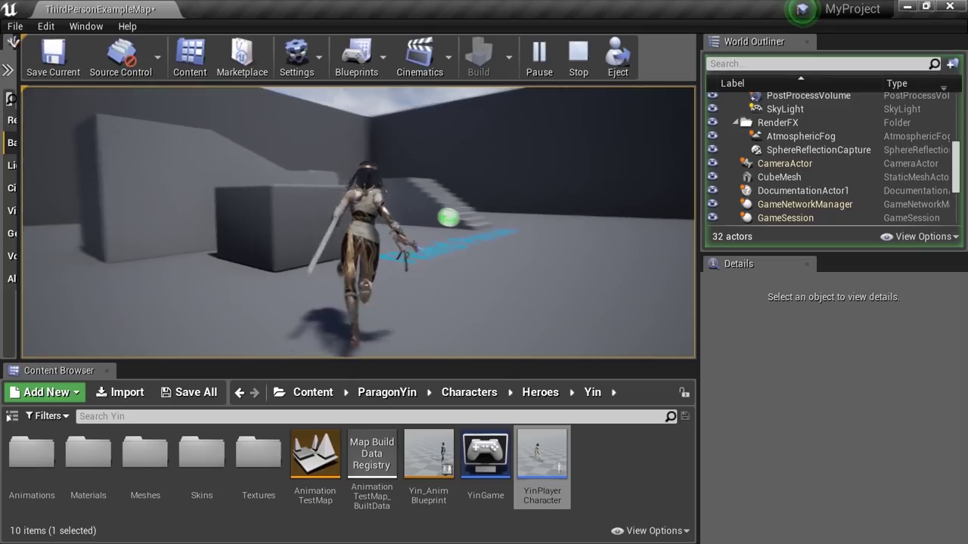
{"action": "key", "text": "w"}
{"action": "key", "text": "w"}
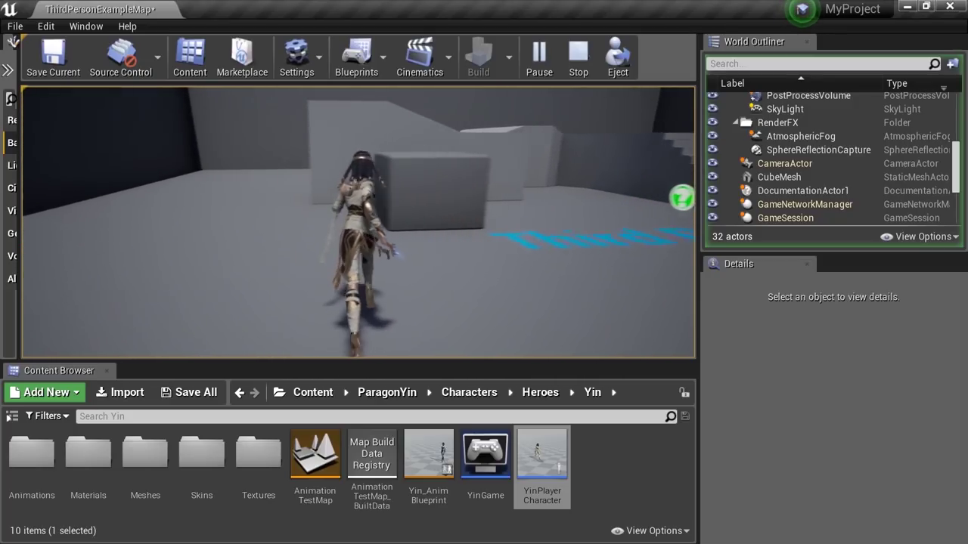
{"action": "key", "text": "w"}
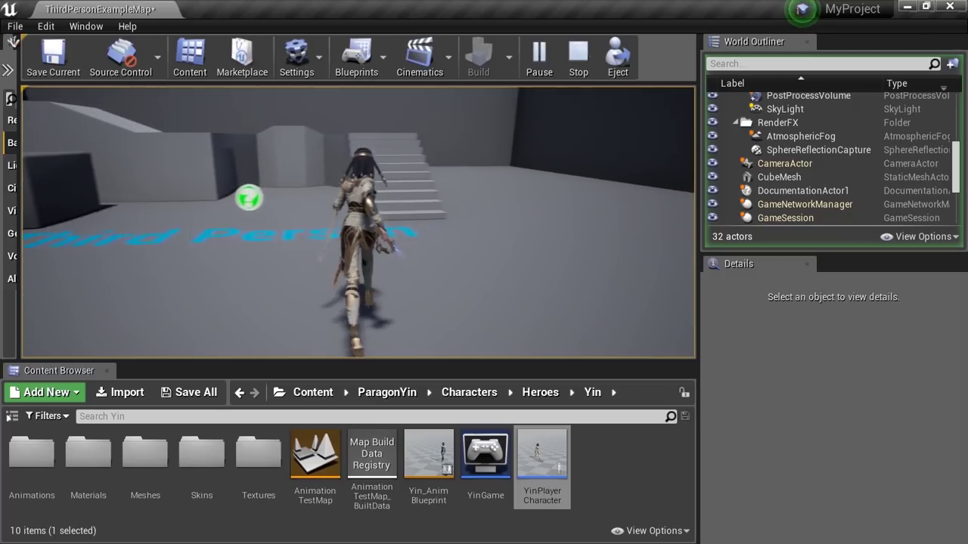
{"action": "key", "text": "w"}
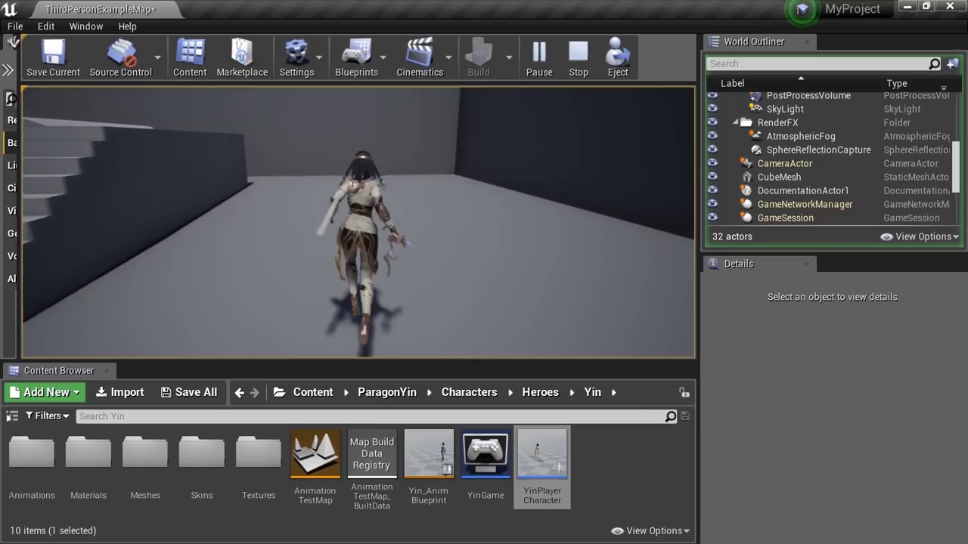
{"action": "key", "text": "w"}
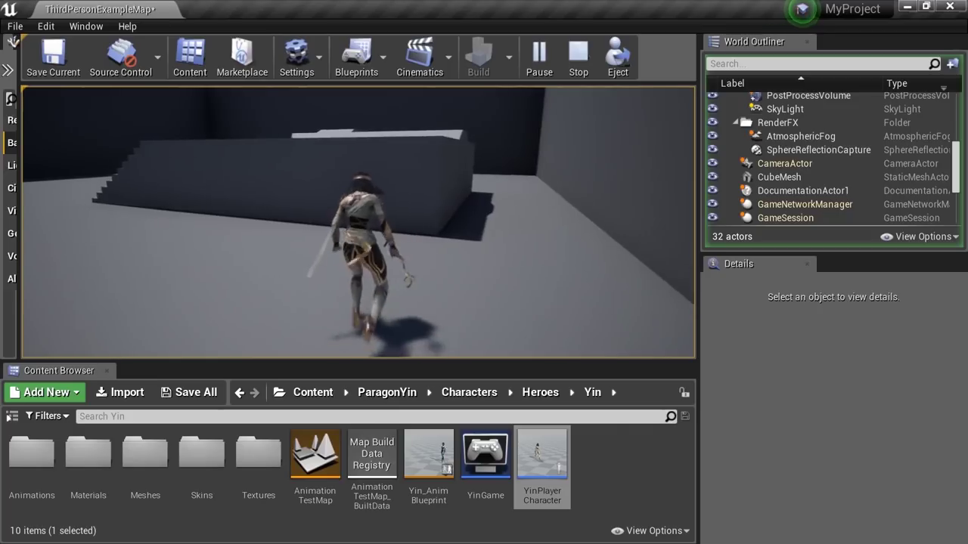
Jump the character high above the arena and run it back to the Third Person floor text
{"action": "key", "text": "w"}
{"action": "key", "text": "space"}
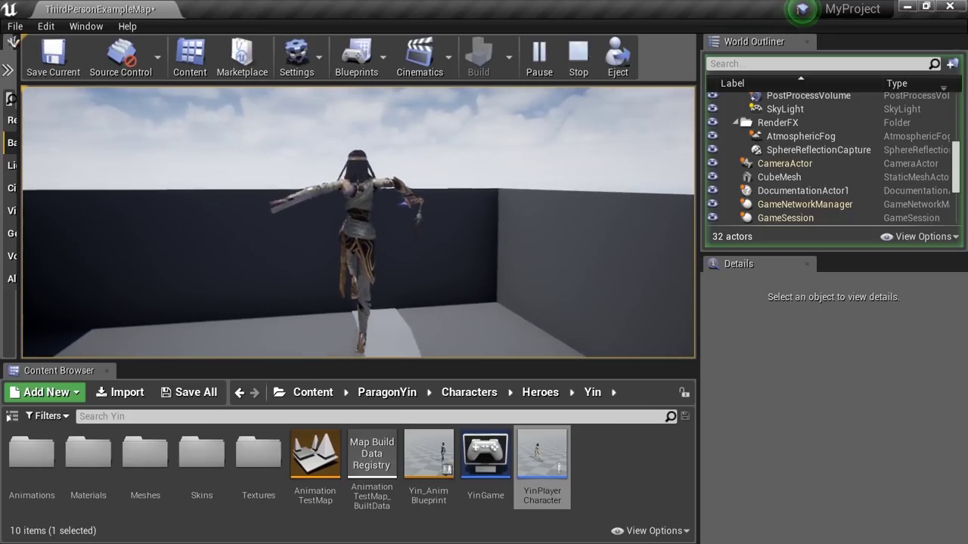
{"action": "key", "text": "w"}
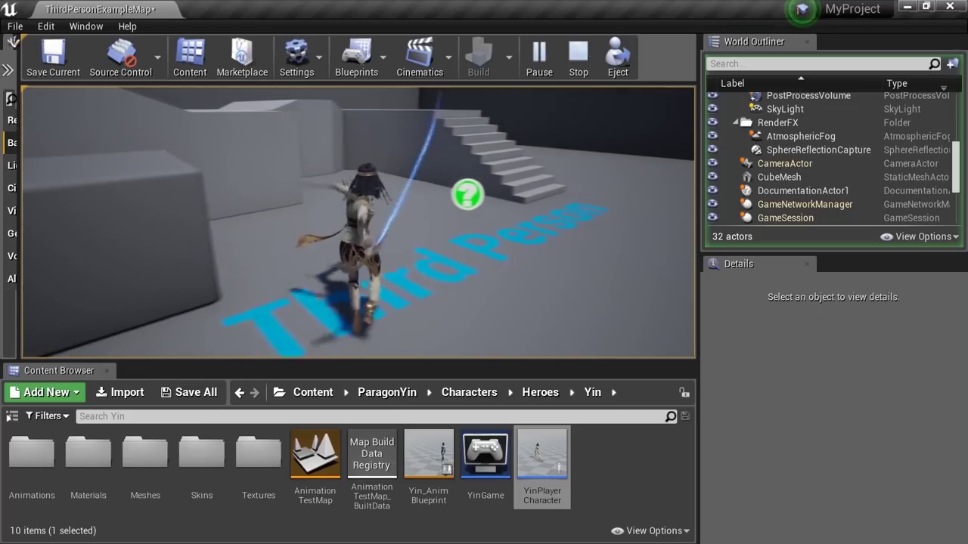
Run the character past the side of the stairs and across the open floor toward the cube while turning the camera
{"action": "key", "text": "w"}
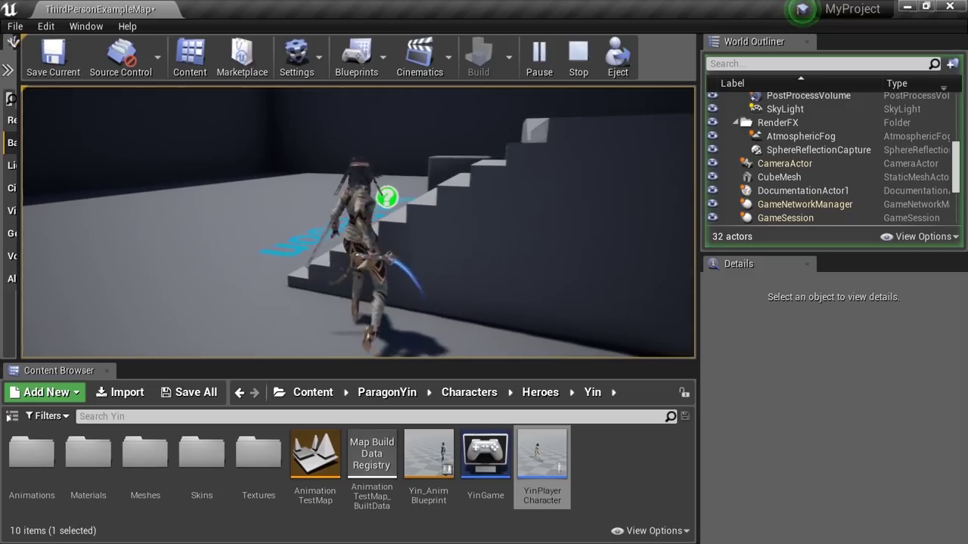
{"action": "key", "text": "w"}
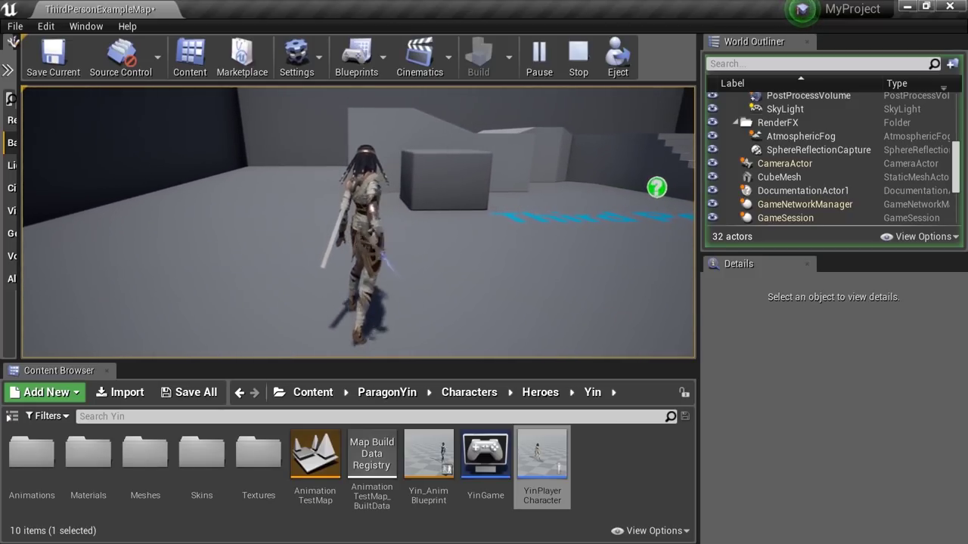
{"action": "key", "text": "w"}
{"action": "key", "text": "w"}
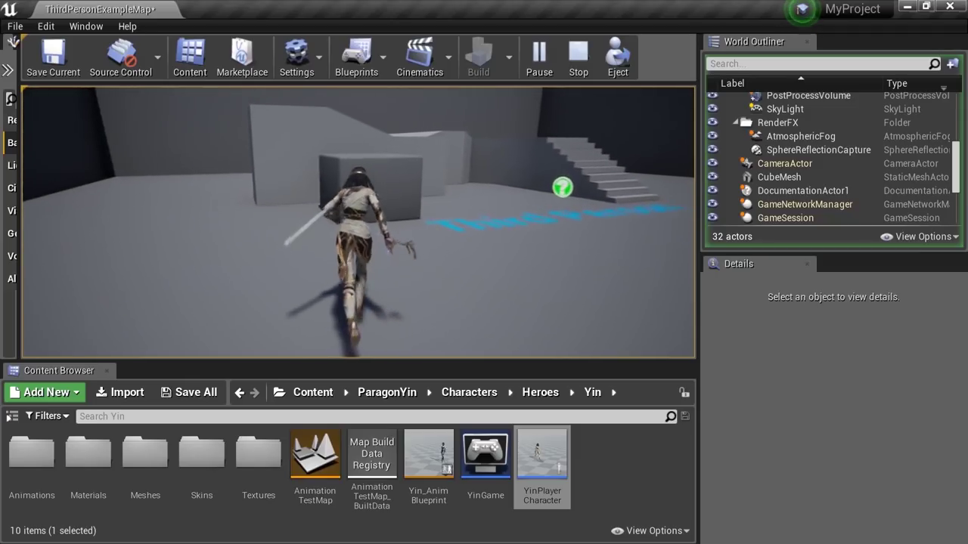
Jump the character from the floor onto the raised blocks and turn it to face the Third Person floor text
{"action": "key", "text": "space"}
{"action": "key", "text": "w"}
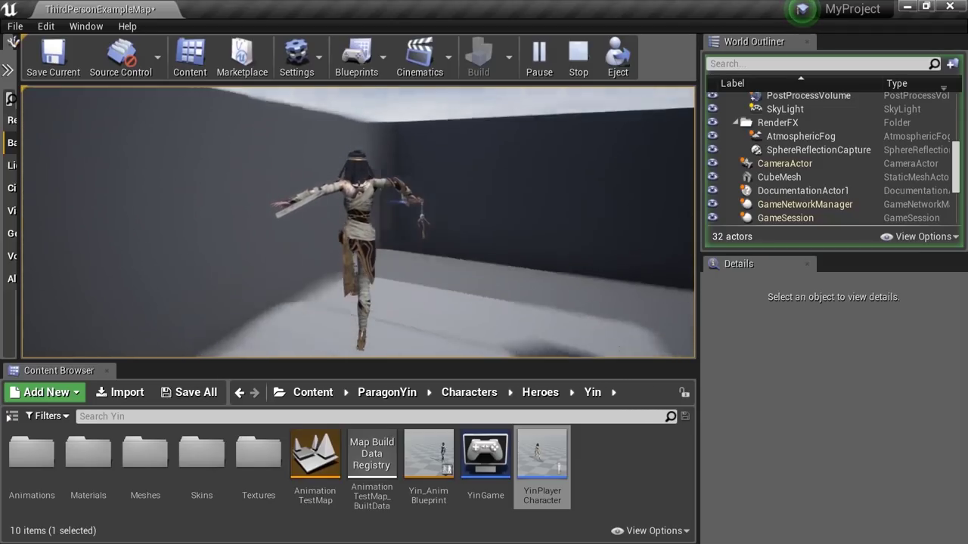
{"action": "key", "text": "w"}
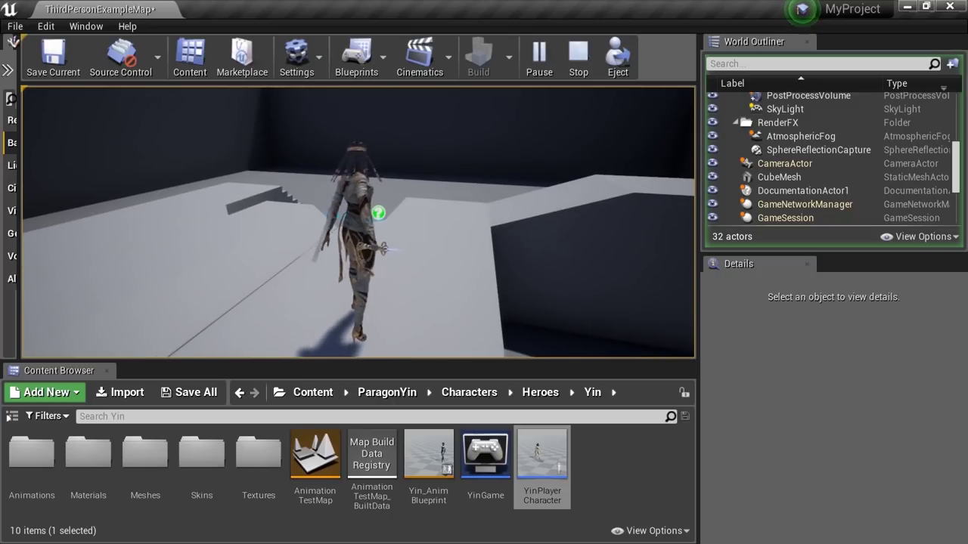
{"action": "key", "text": "w"}
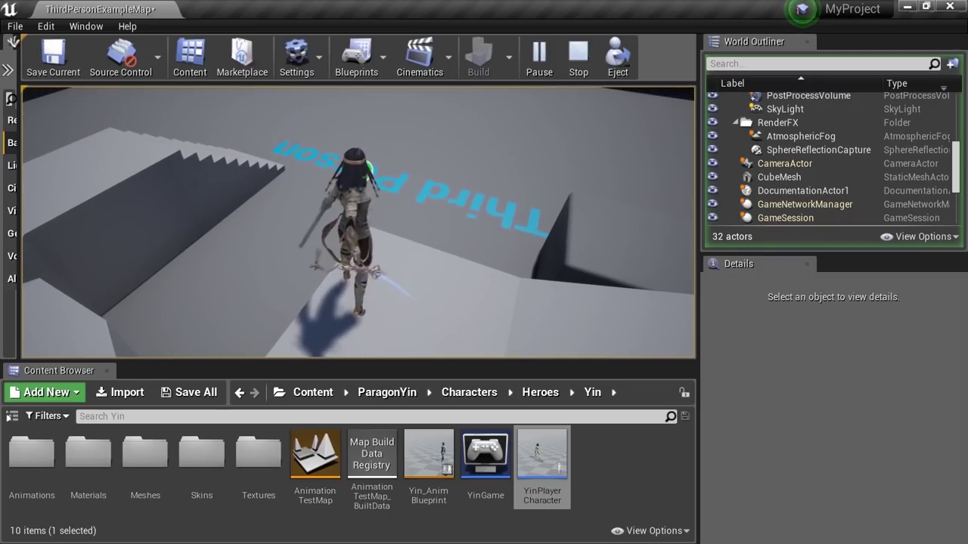
Run the character back and forth along the top of the raised blocks while swinging the camera around
{"action": "key", "text": "w"}
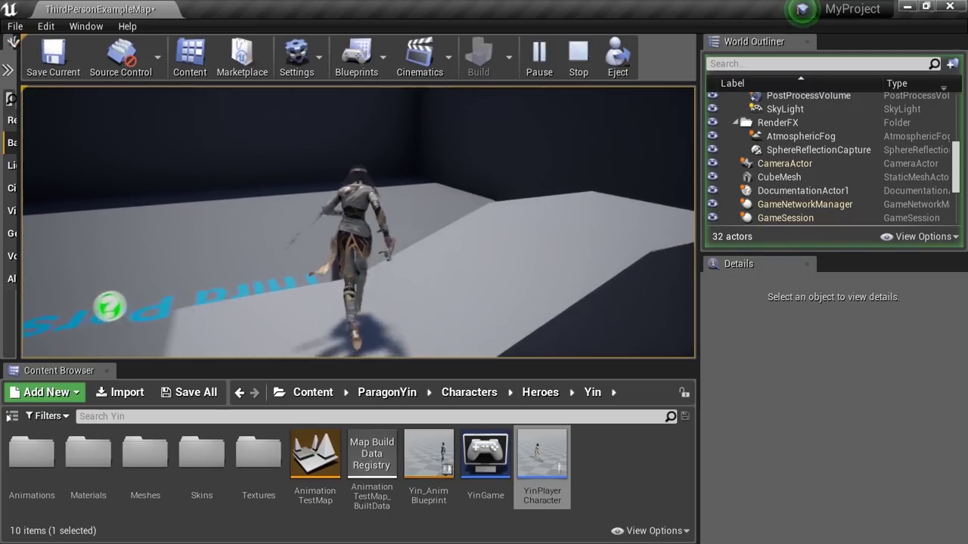
{"action": "key", "text": "w"}
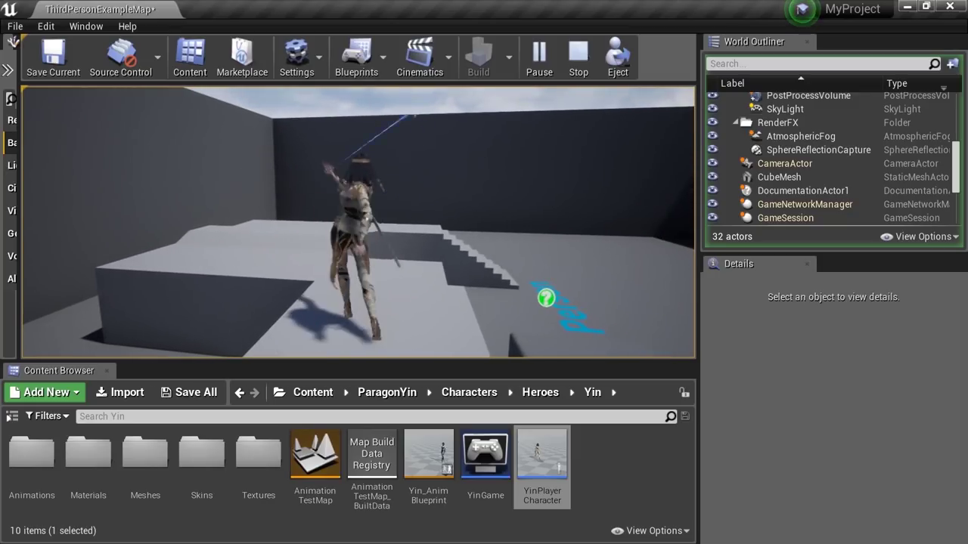
{"action": "key", "text": "w"}
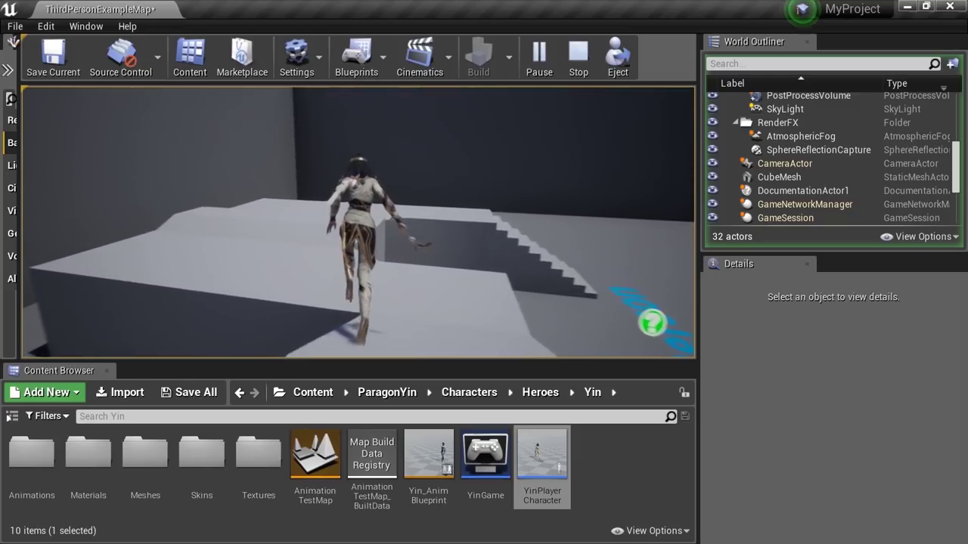
{"action": "key", "text": "w"}
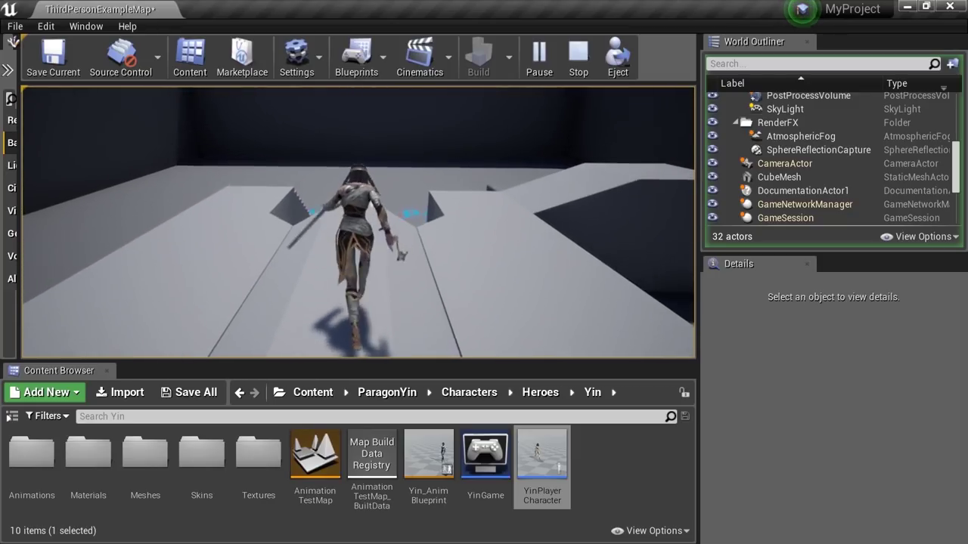
Jump the character off the raised blocks and run it across the floor toward the front of the stairs
{"action": "key", "text": "space"}
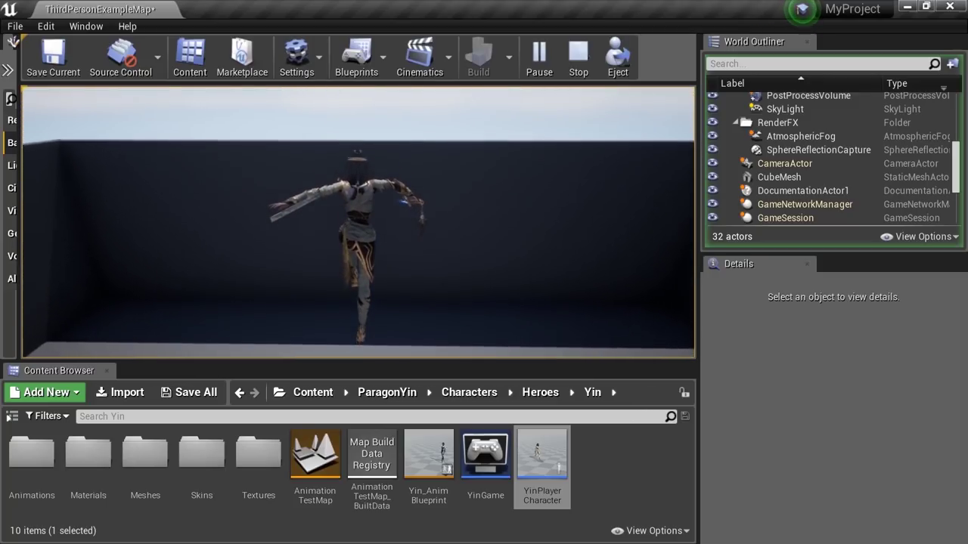
{"action": "key", "text": "w"}
{"action": "key", "text": "w"}
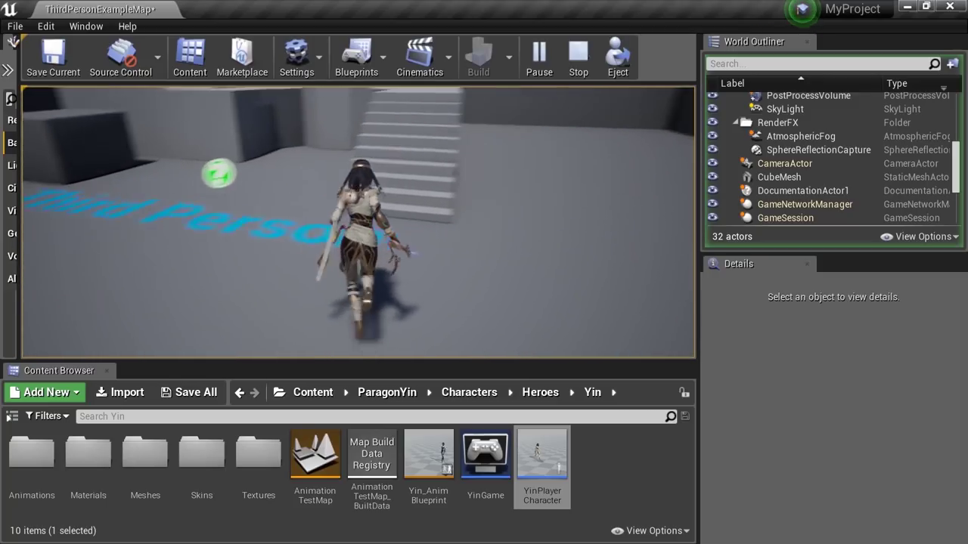
Run the character over the stair platform, bring it down beside the stairs, and circle the Third Person floor text
{"action": "key", "text": "w"}
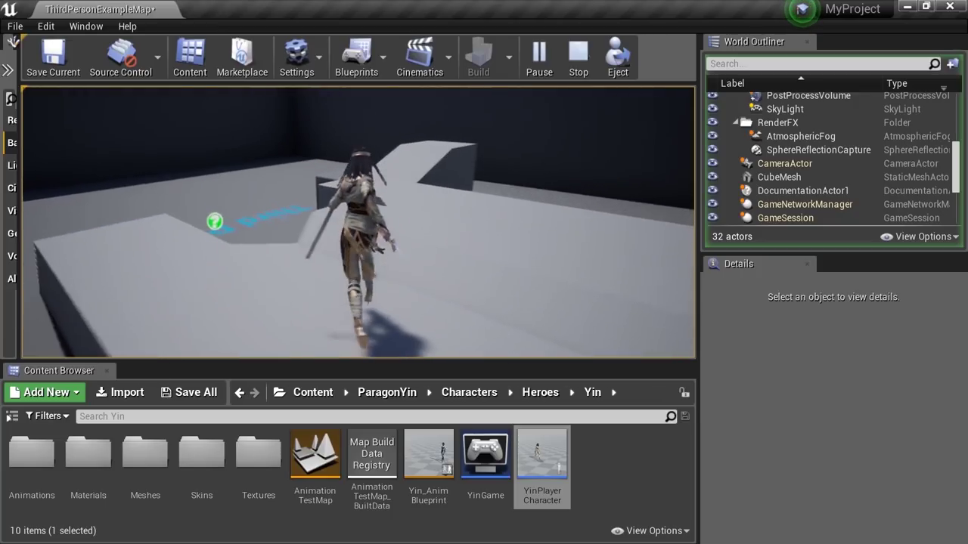
{"action": "key", "text": "w"}
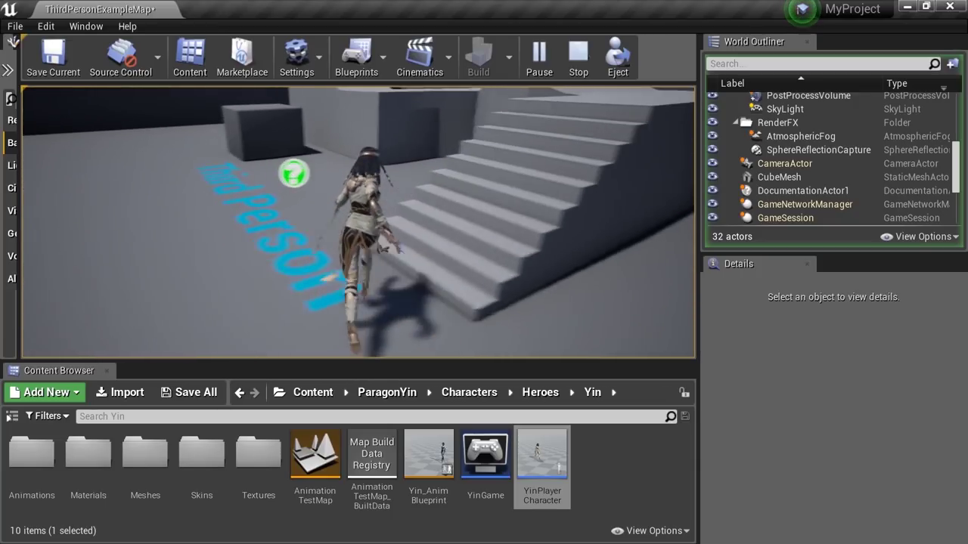
{"action": "key", "text": "w"}
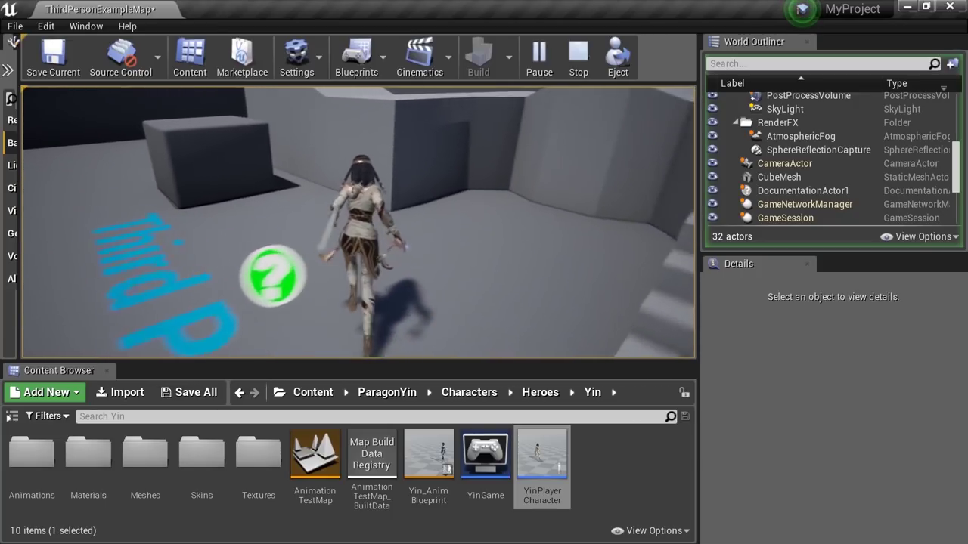
{"action": "key", "text": "w"}
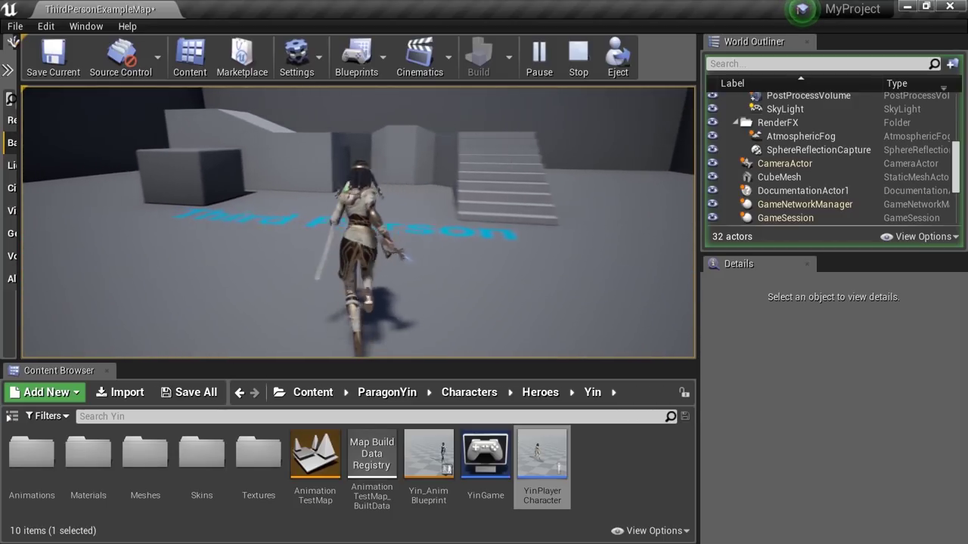
Jump the character onto the raised blocks again and run it around their top to check turning in different directions
{"action": "key", "text": "space"}
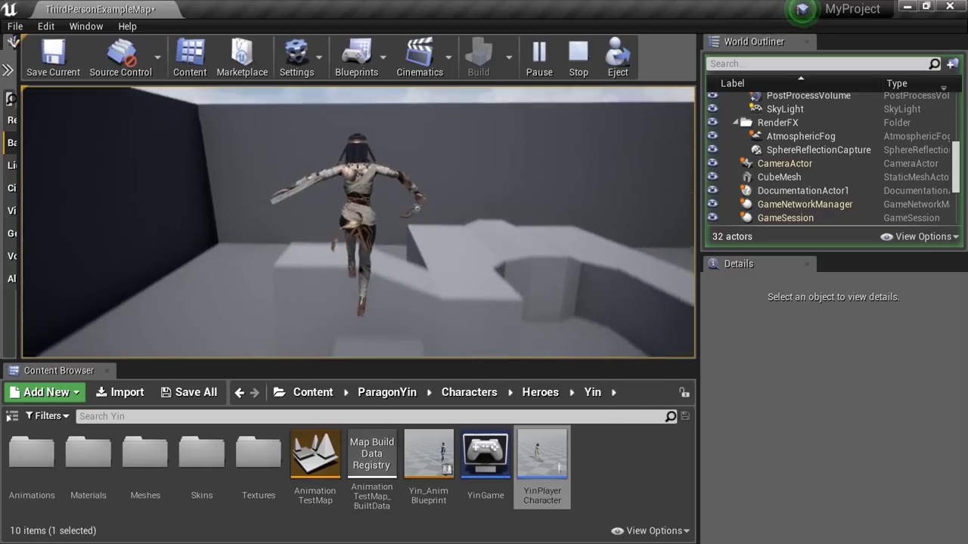
{"action": "key", "text": "w"}
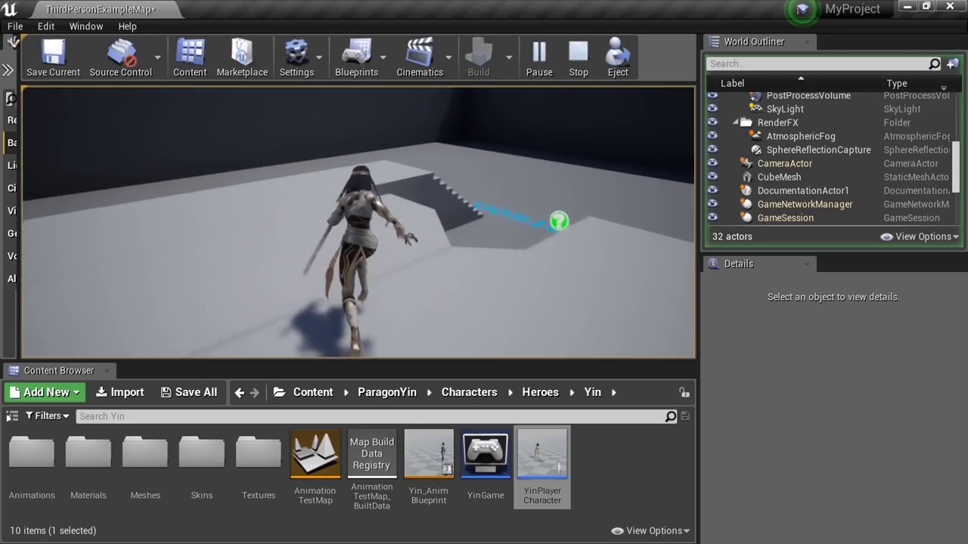
{"action": "key", "text": "w"}
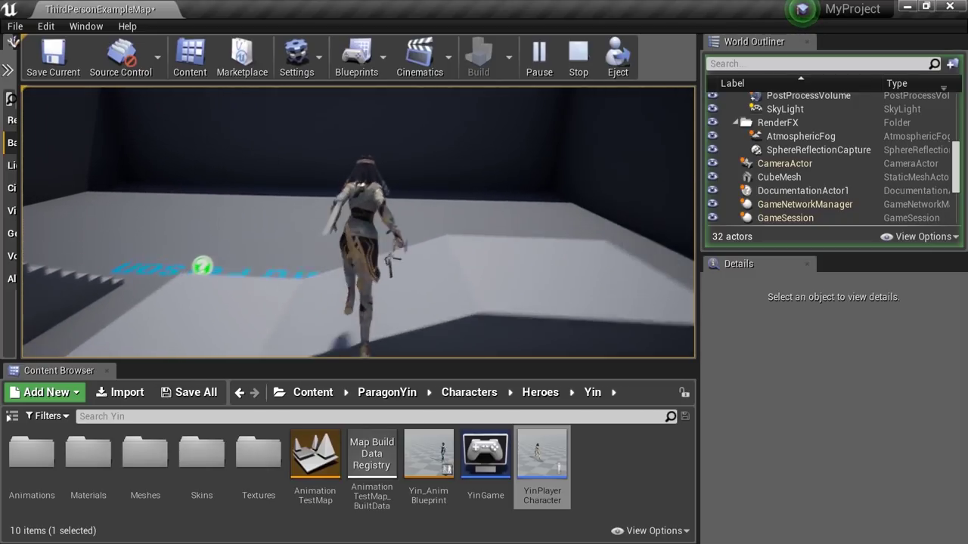
{"action": "key", "text": "w"}
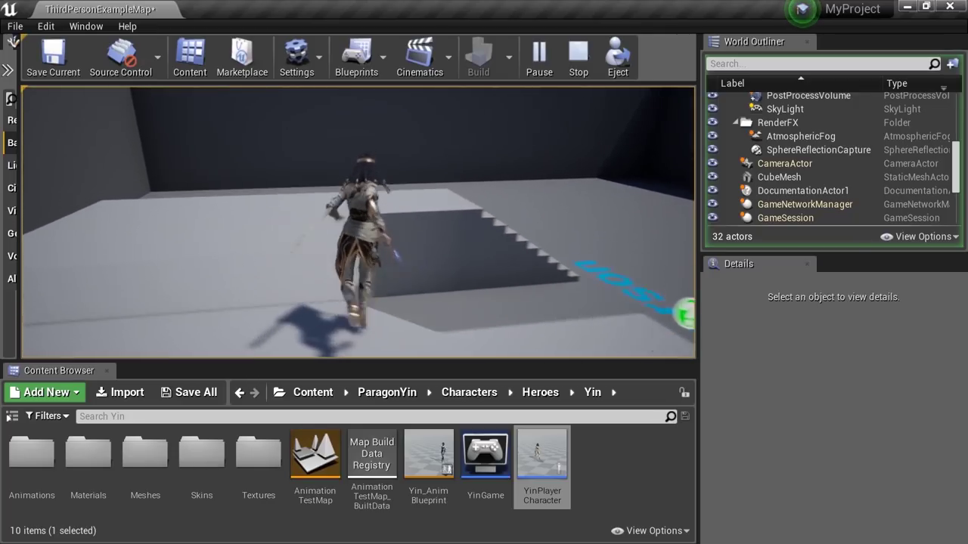
{"action": "key", "text": "w"}
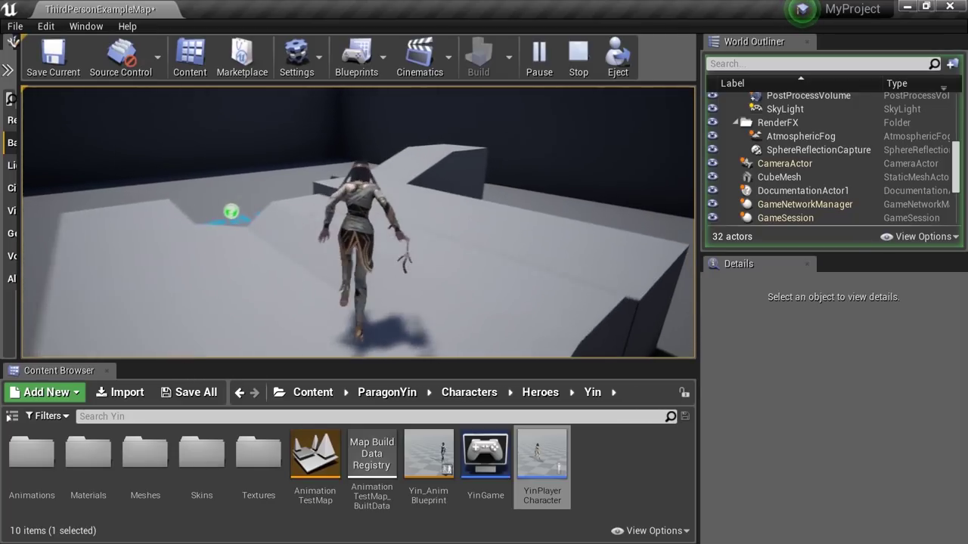
{"action": "key", "text": "w"}
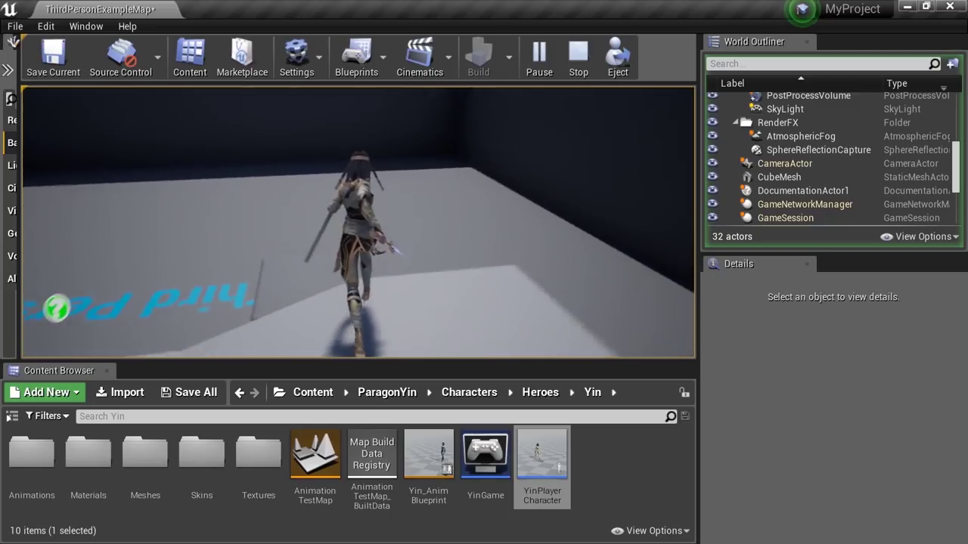
Leap the character over the blocks down to the floor near the cube, and jump it back onto the platform
{"action": "key", "text": "w"}
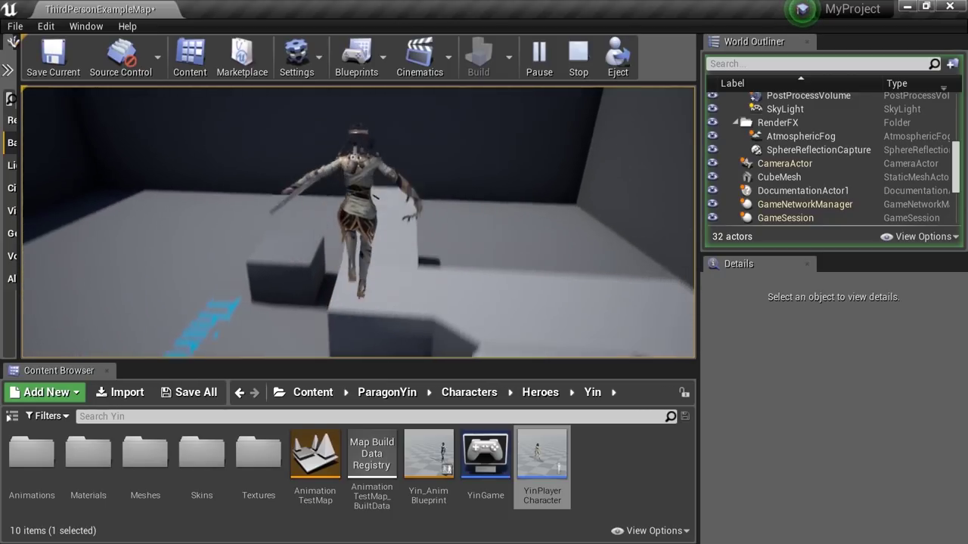
{"action": "key", "text": "w"}
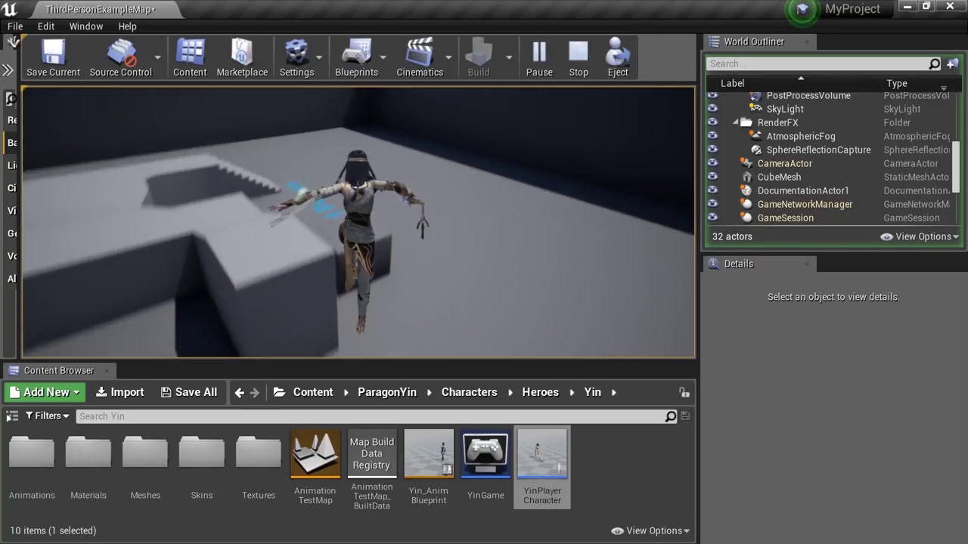
{"action": "key", "text": "w"}
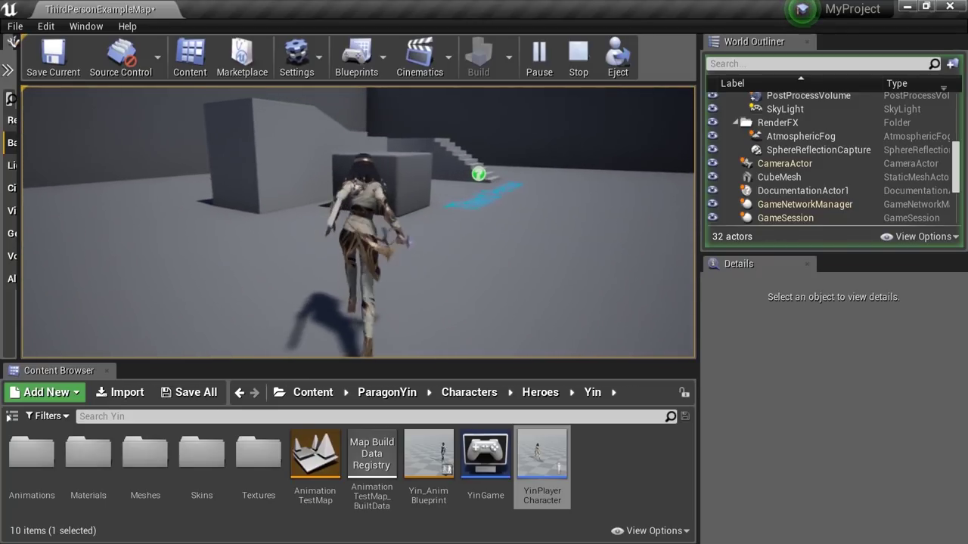
{"action": "key", "text": "w"}
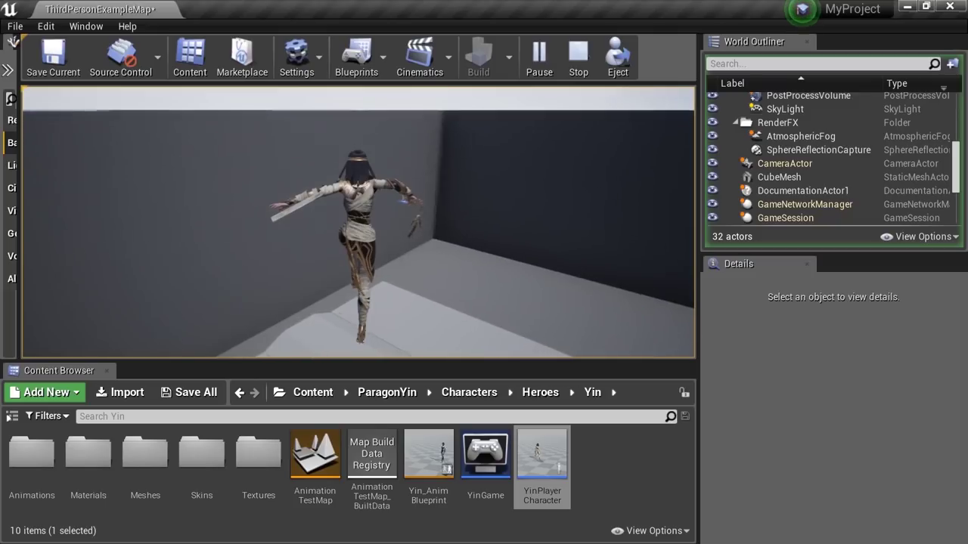
{"action": "key", "text": "w"}
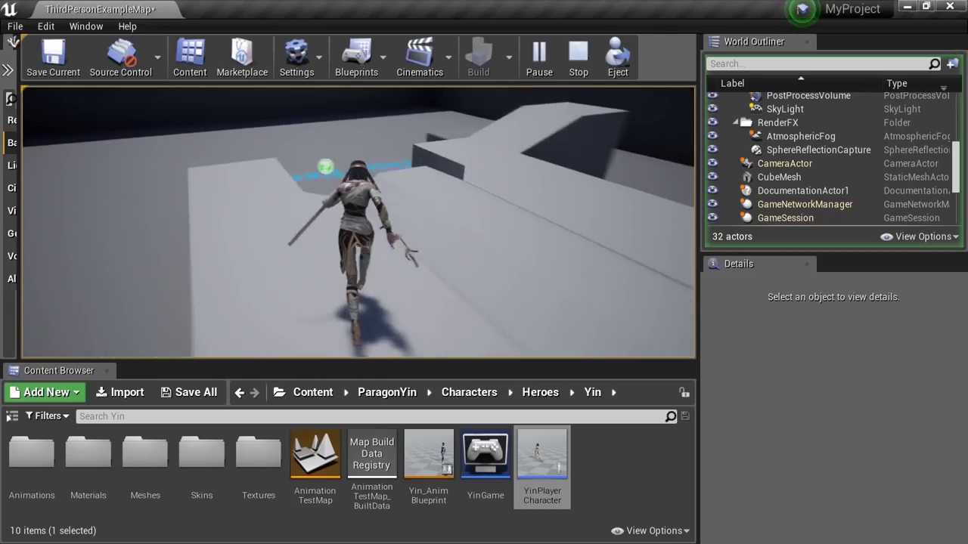
Run the character around the raised platform and blocks with the camera turning, and jump it toward the Third Person floor text
{"action": "key", "text": "w"}
{"action": "key", "text": "space"}
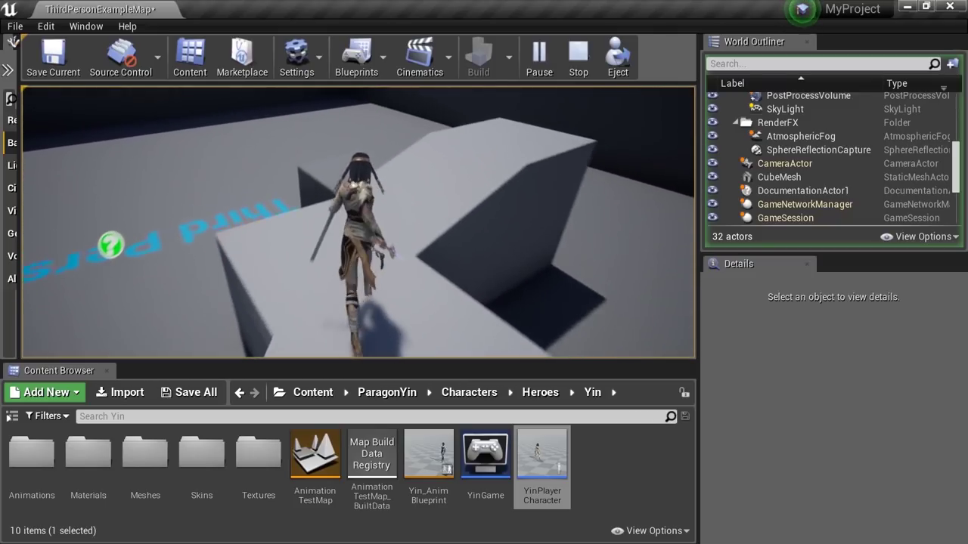
{"action": "key", "text": "w"}
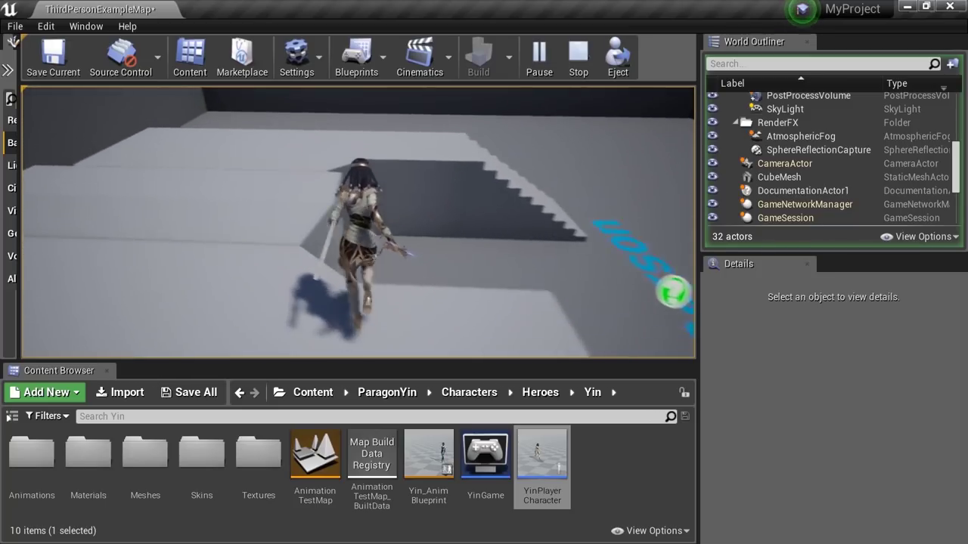
{"action": "key", "text": "w"}
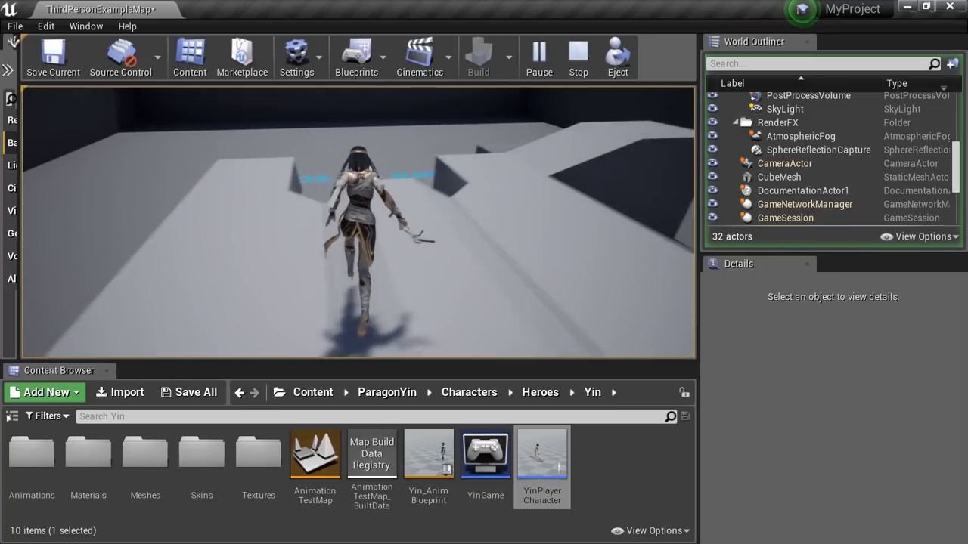
{"action": "key", "text": "w"}
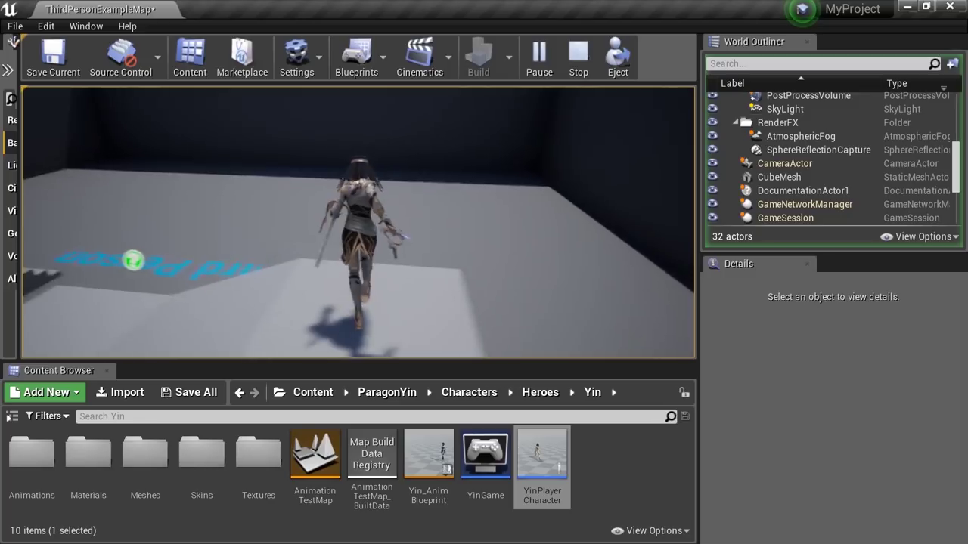
{"action": "key", "text": "w"}
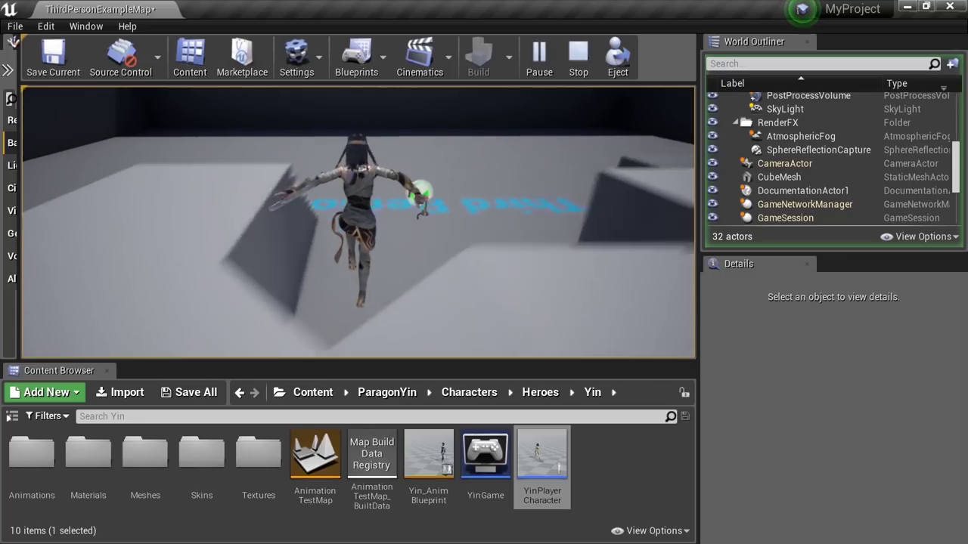
{"action": "key", "text": "w"}
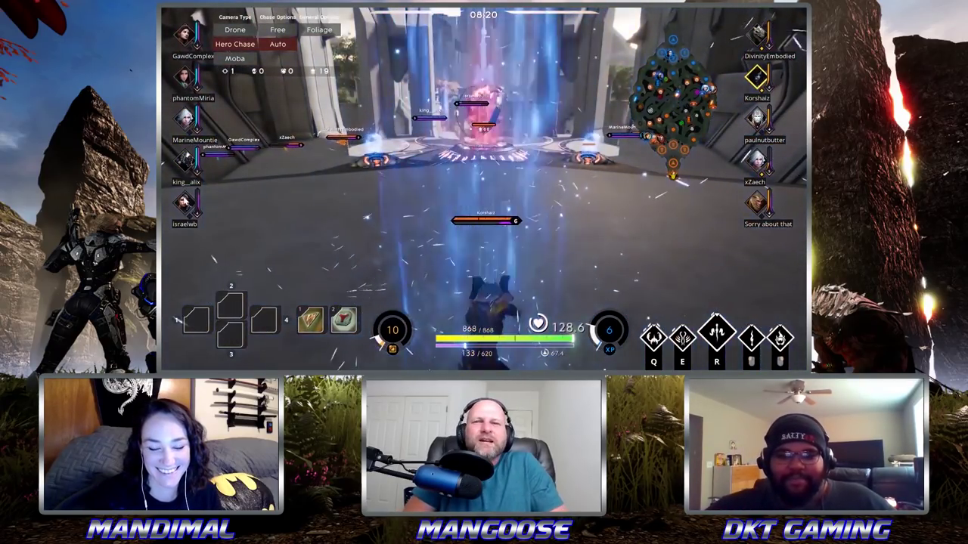
{"action": "left_click", "coordinate": [183, 205]}
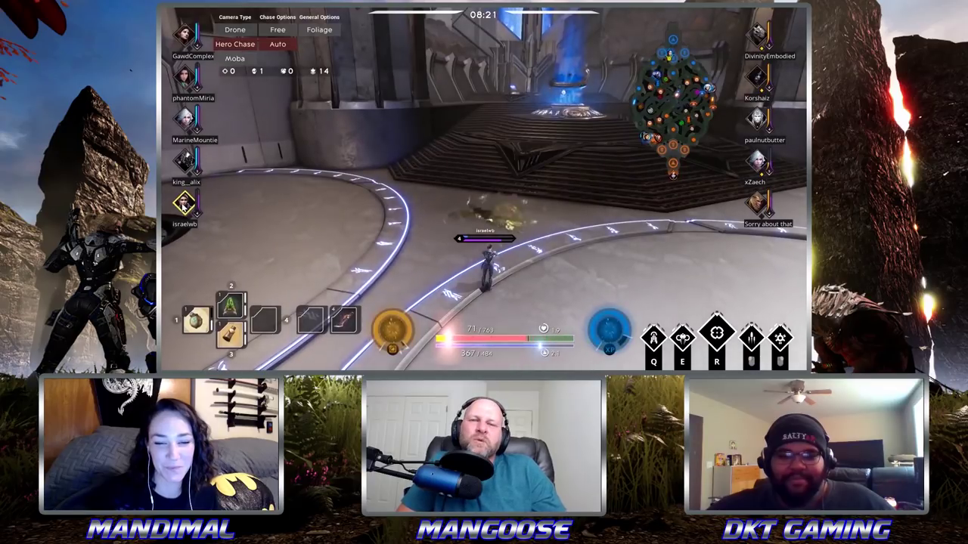